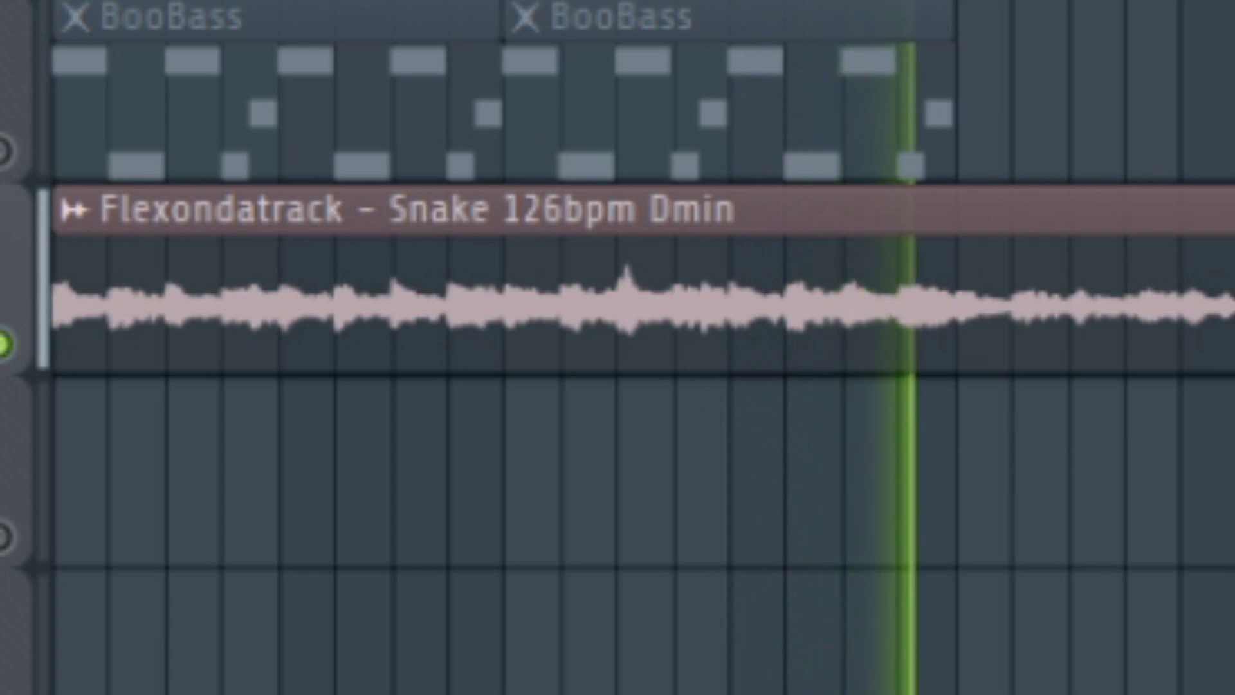
Stop playback, check the Ilya Efimov Nylon Guitar loaded on the Kontakt channel, and play its melody in the piano roll
key(space)
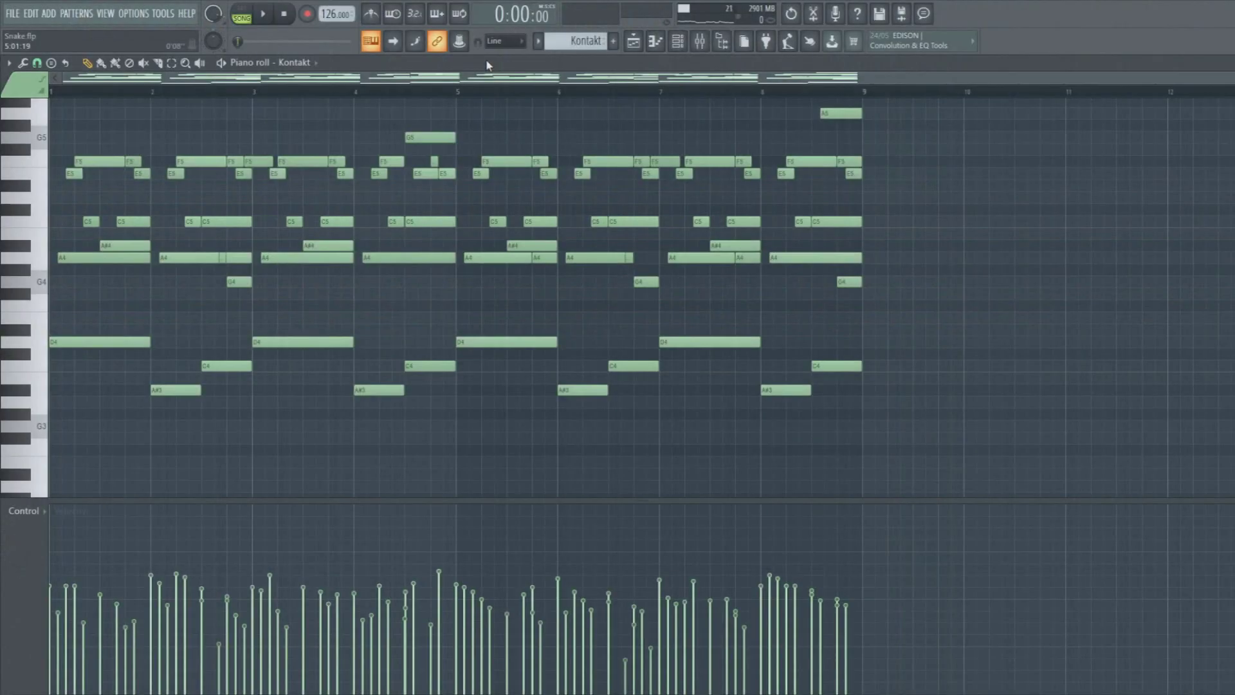
click(586, 40)
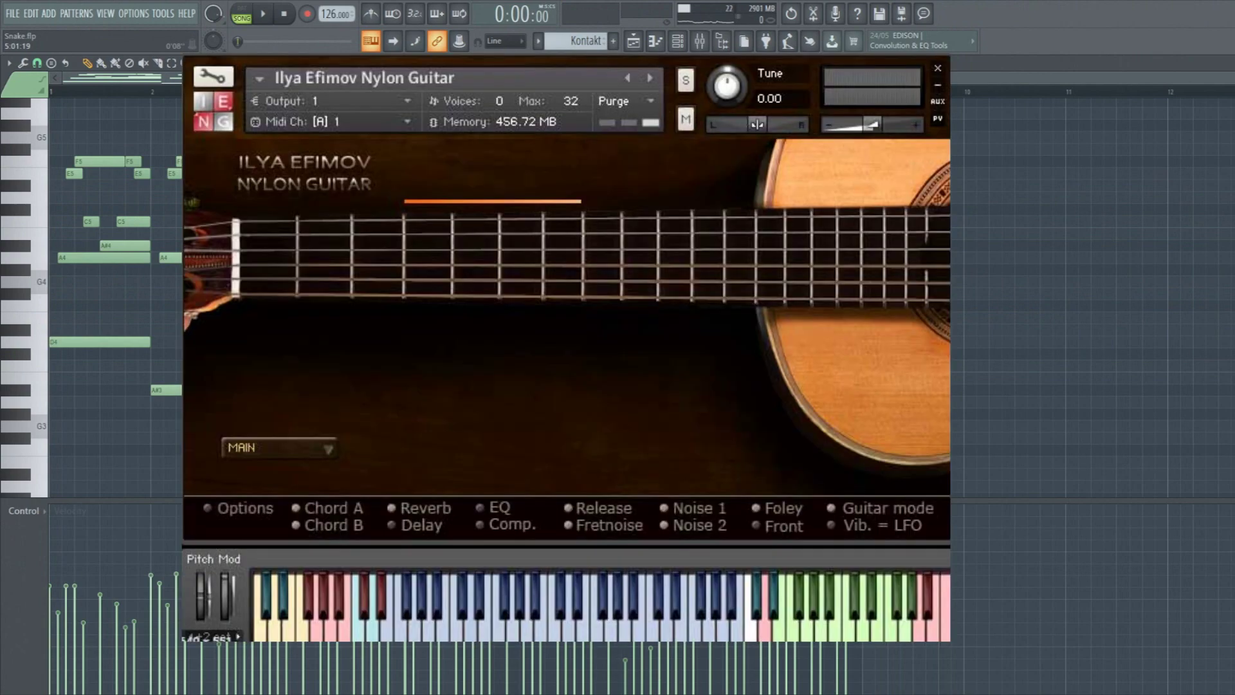
click(586, 40)
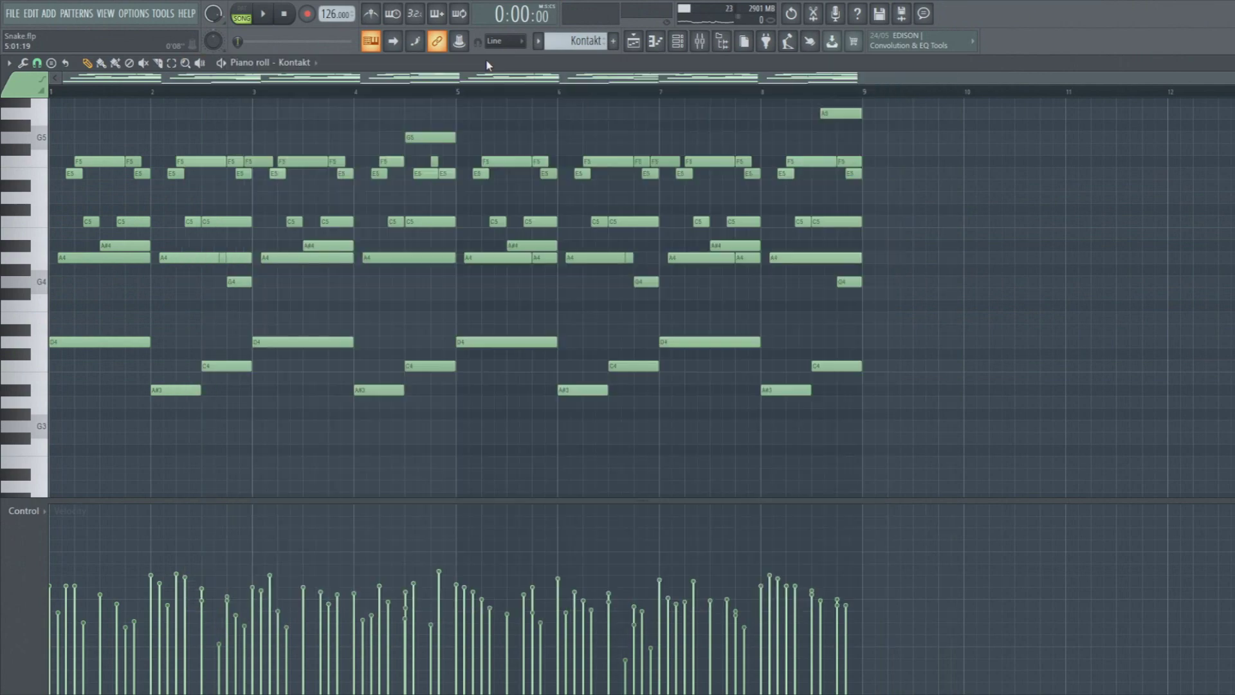
key(space)
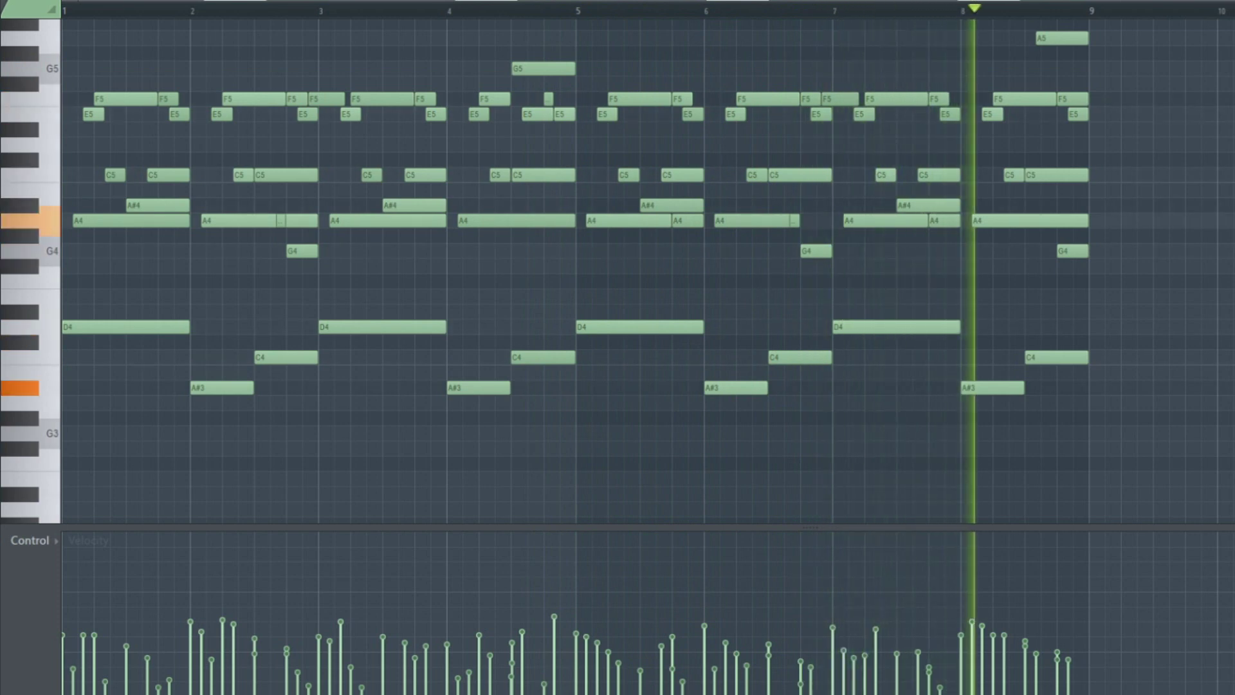
key(space)
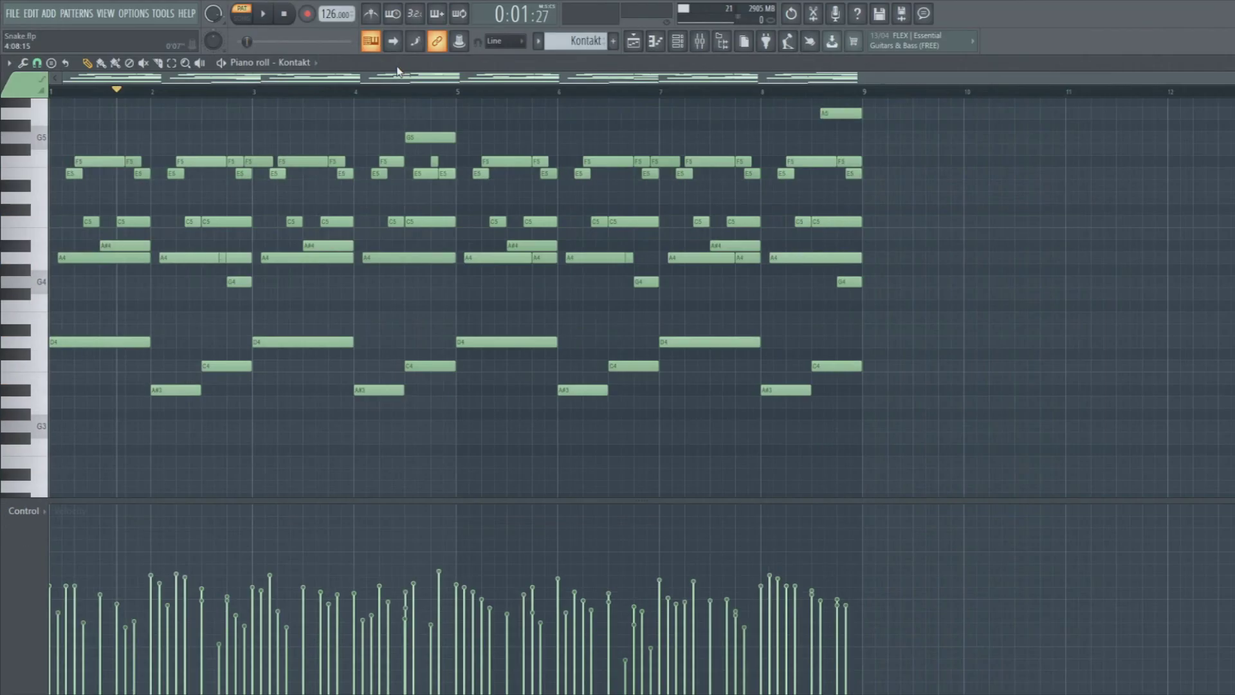
Select the low bass notes of the guitar melody, and then select the upper melody notes instead
drag(896, 407, 49, 325)
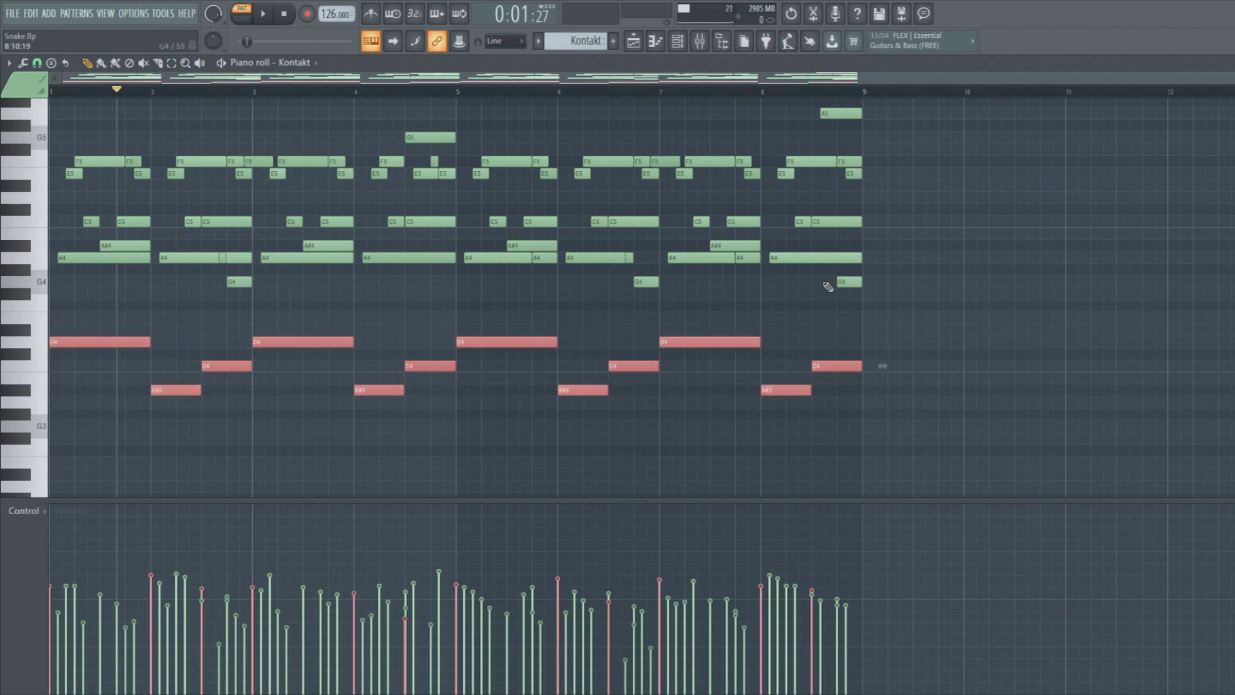
click(642, 298)
drag(918, 309, 56, 127)
Set the piano roll snap to 1/3 beat and clear the note selection
click(37, 62)
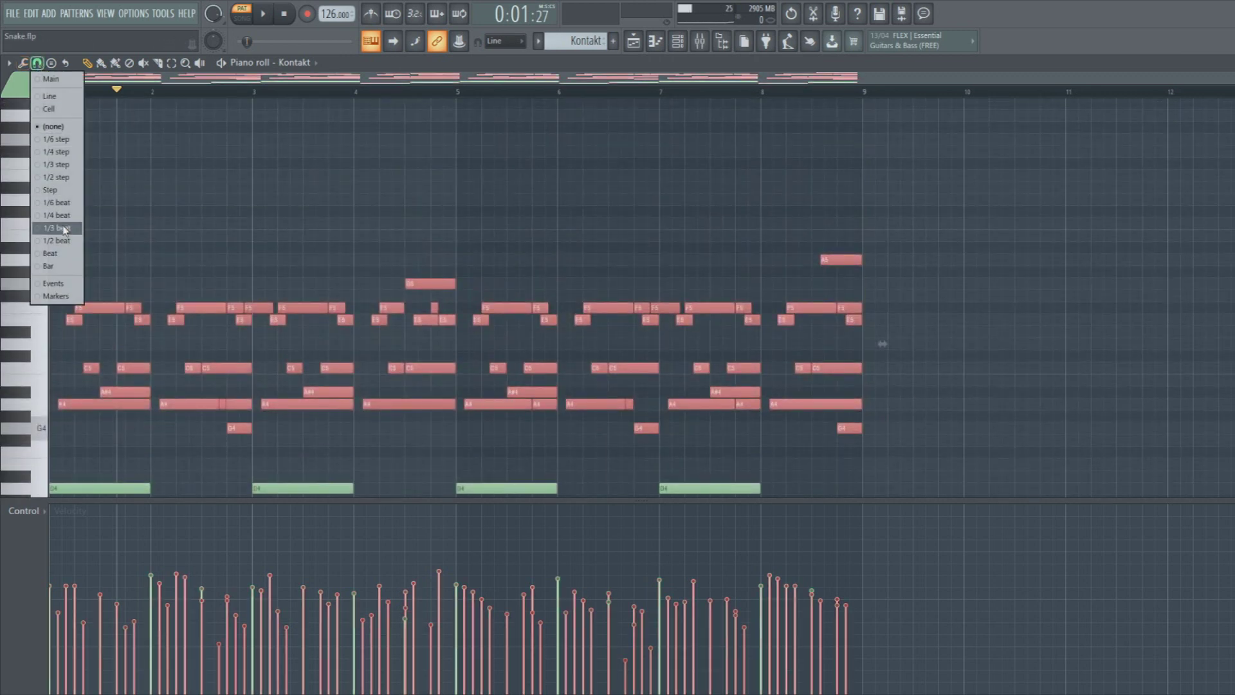
click(38, 62)
click(37, 62)
click(64, 222)
scroll(67, 229, down, 3)
click(302, 259)
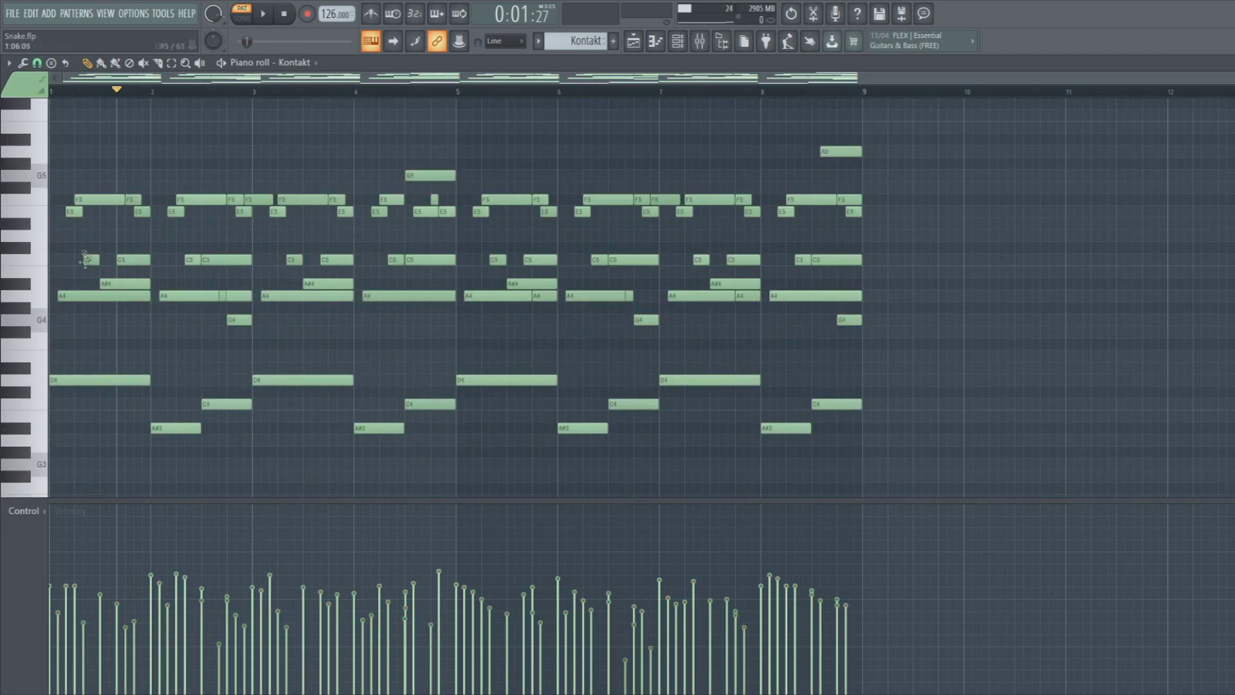
Examine the simplified melody copy from bar 10 by selecting its chord notes and high accent notes, and play it
scroll(103, 271, up, 2)
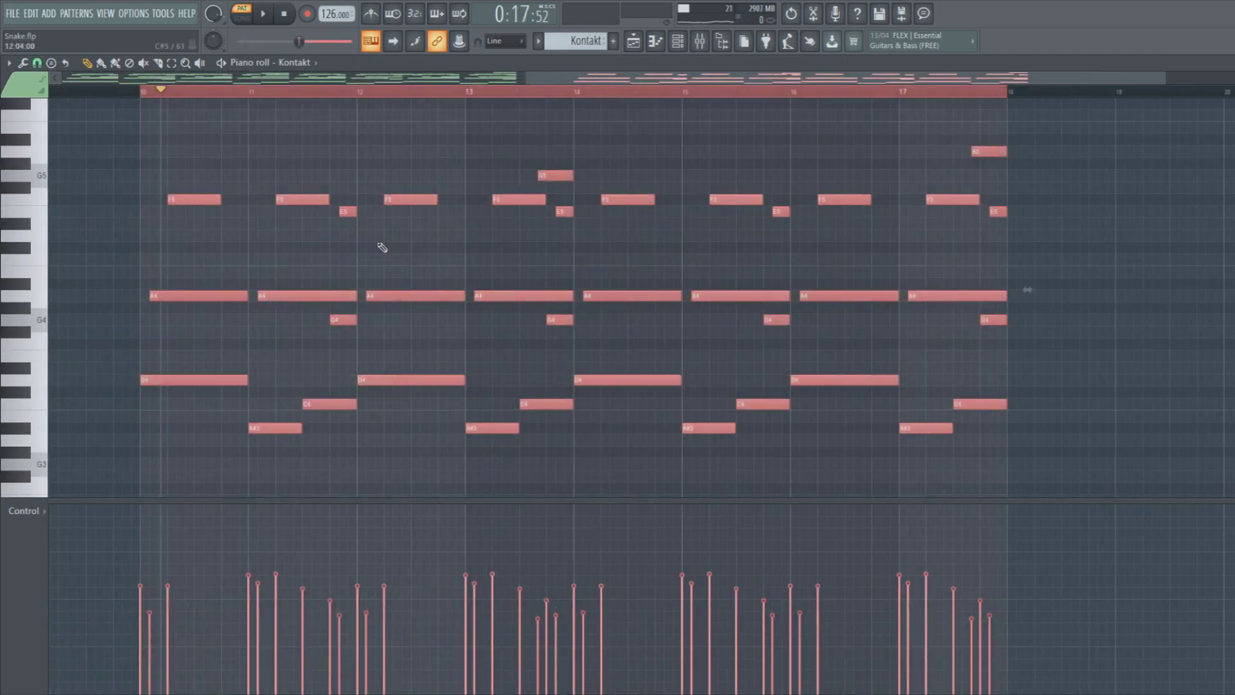
drag(181, 420, 187, 203)
drag(277, 444, 293, 187)
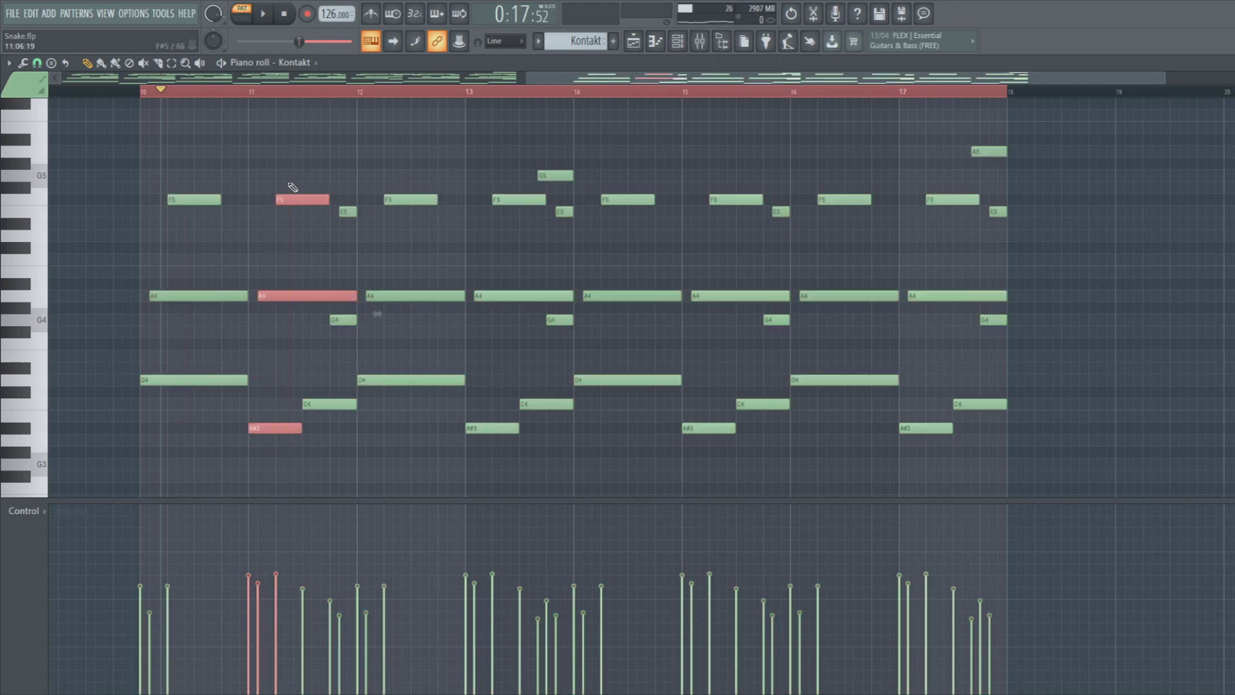
drag(348, 444, 344, 318)
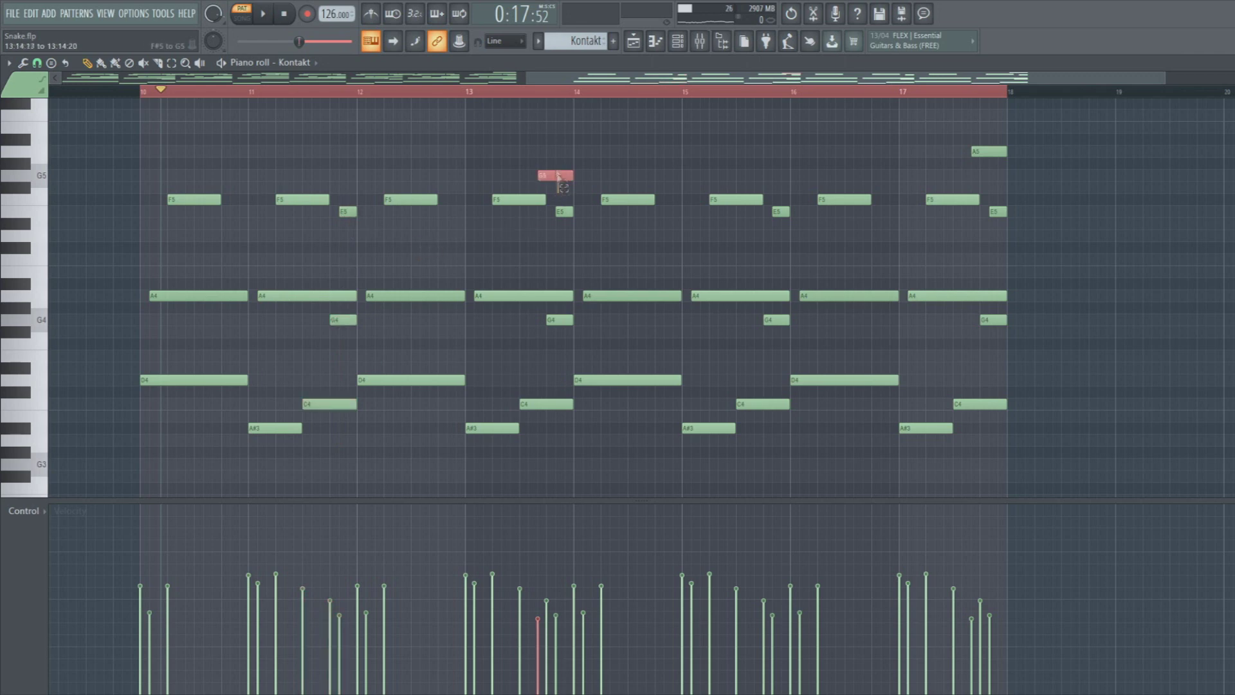
drag(939, 109, 529, 140)
drag(460, 487, 138, 225)
click(327, 123)
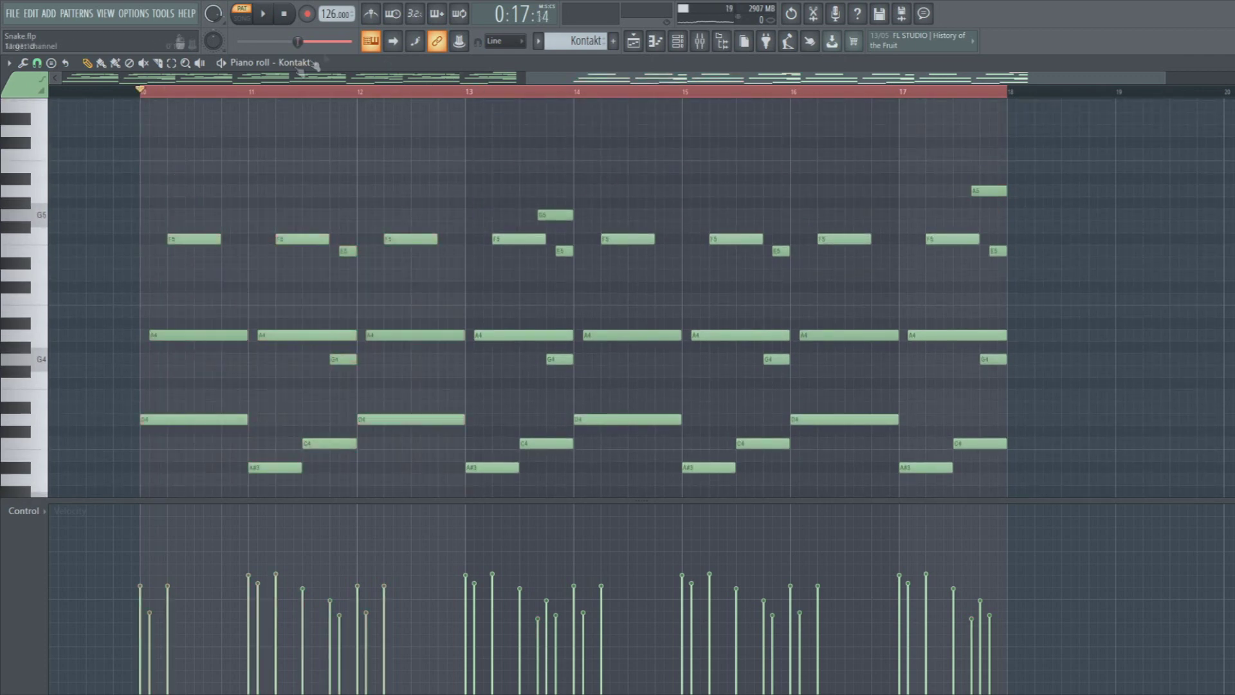
click(264, 15)
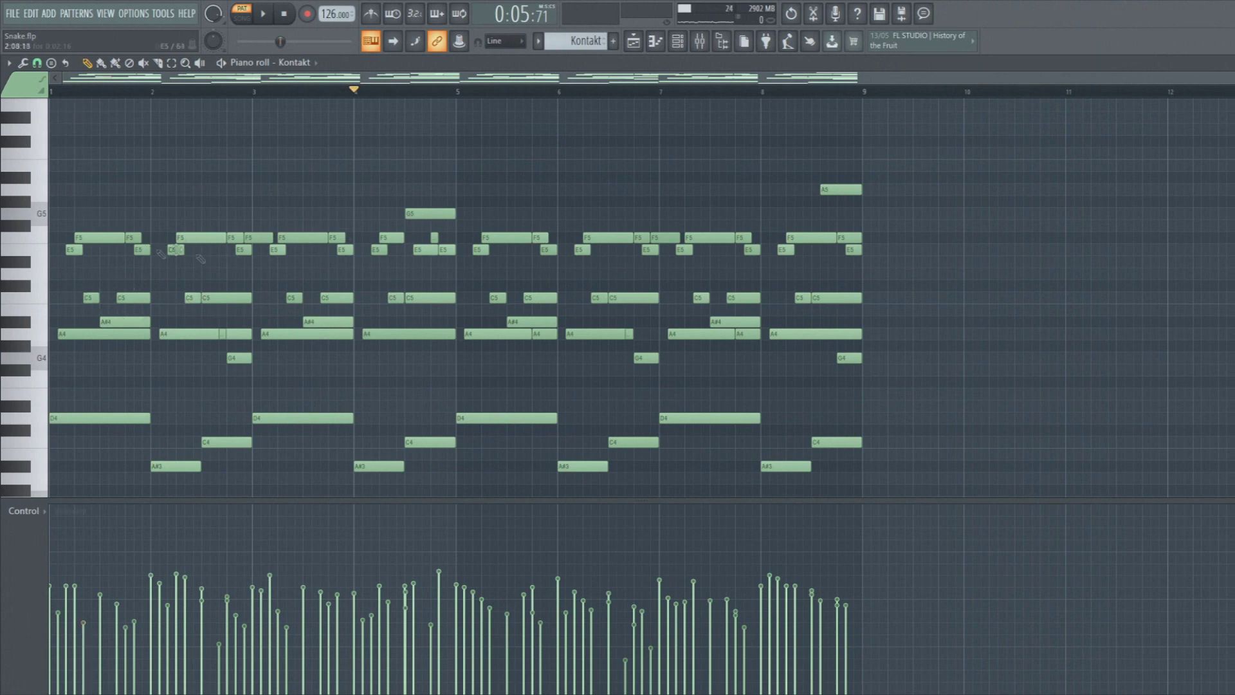
Compare the short-note version of the melody with the long legato version by playing it and reverting the note lengths
scroll(215, 297, down, 2)
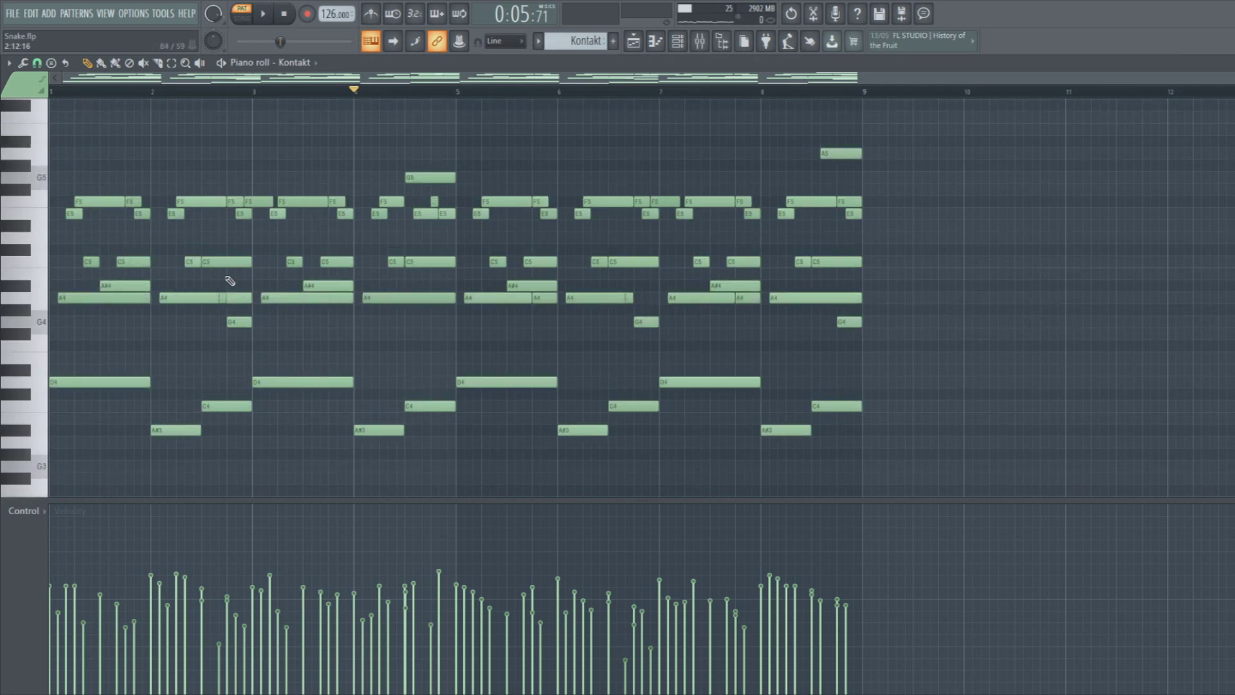
drag(847, 484, 70, 255)
key(ctrl+z)
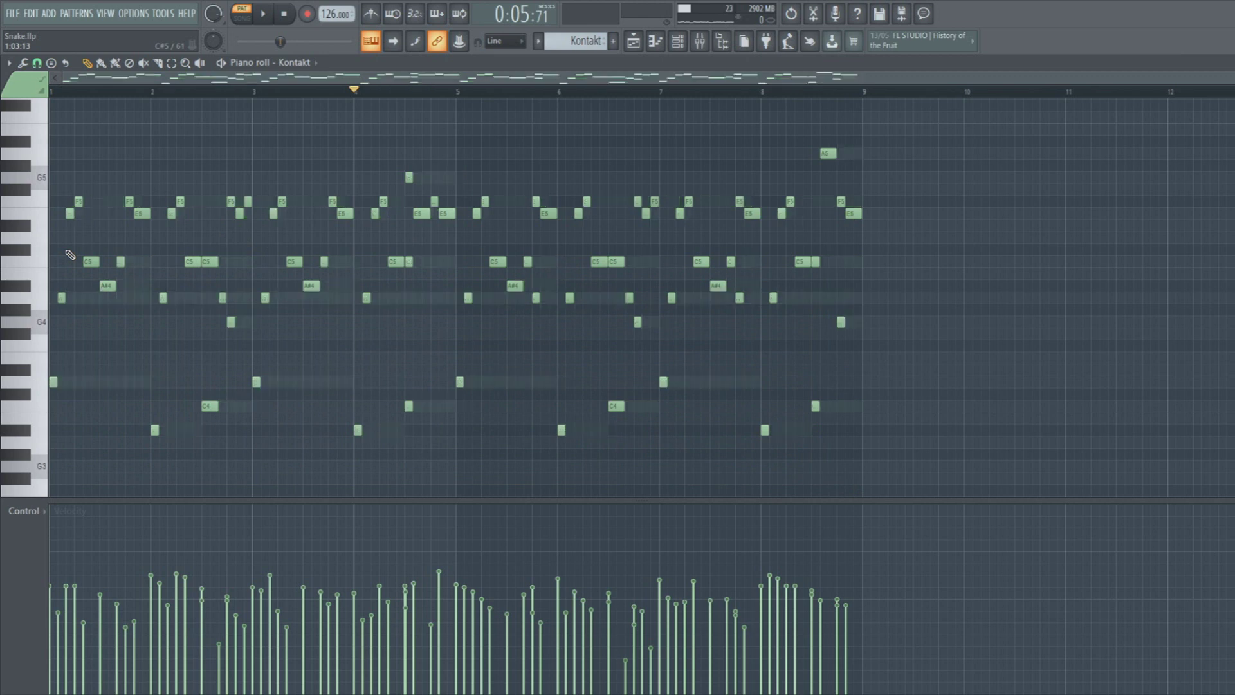
key(space)
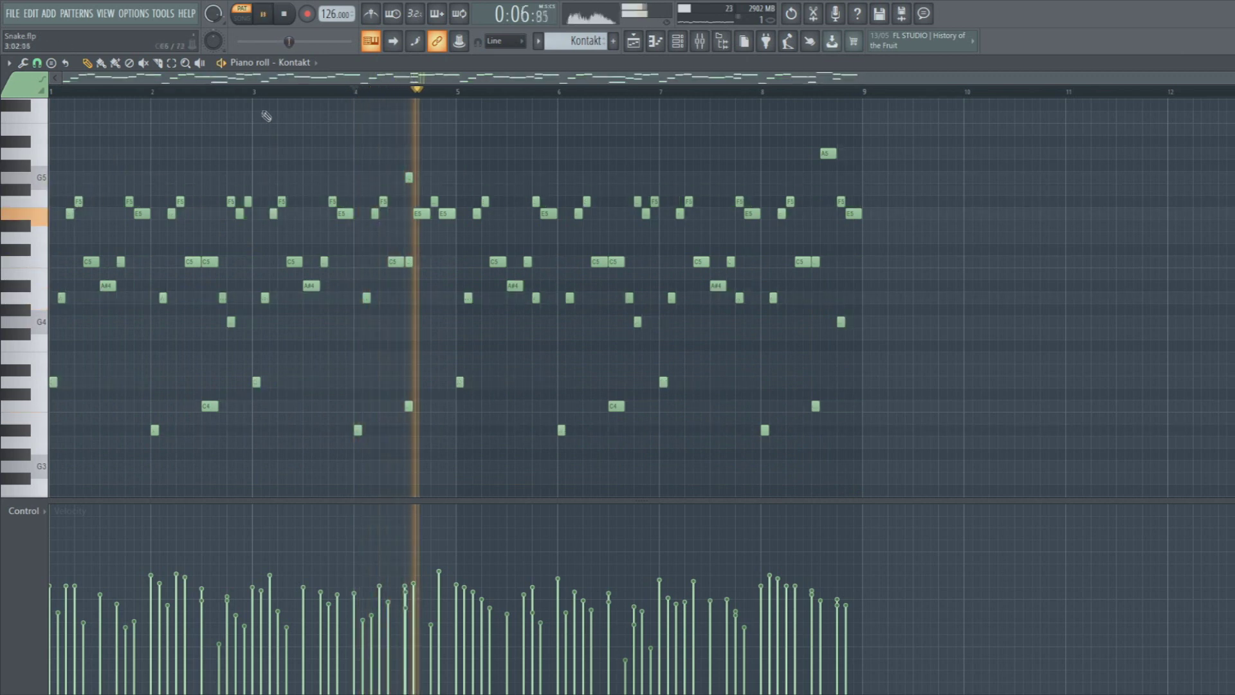
key(space)
key(ctrl+z)
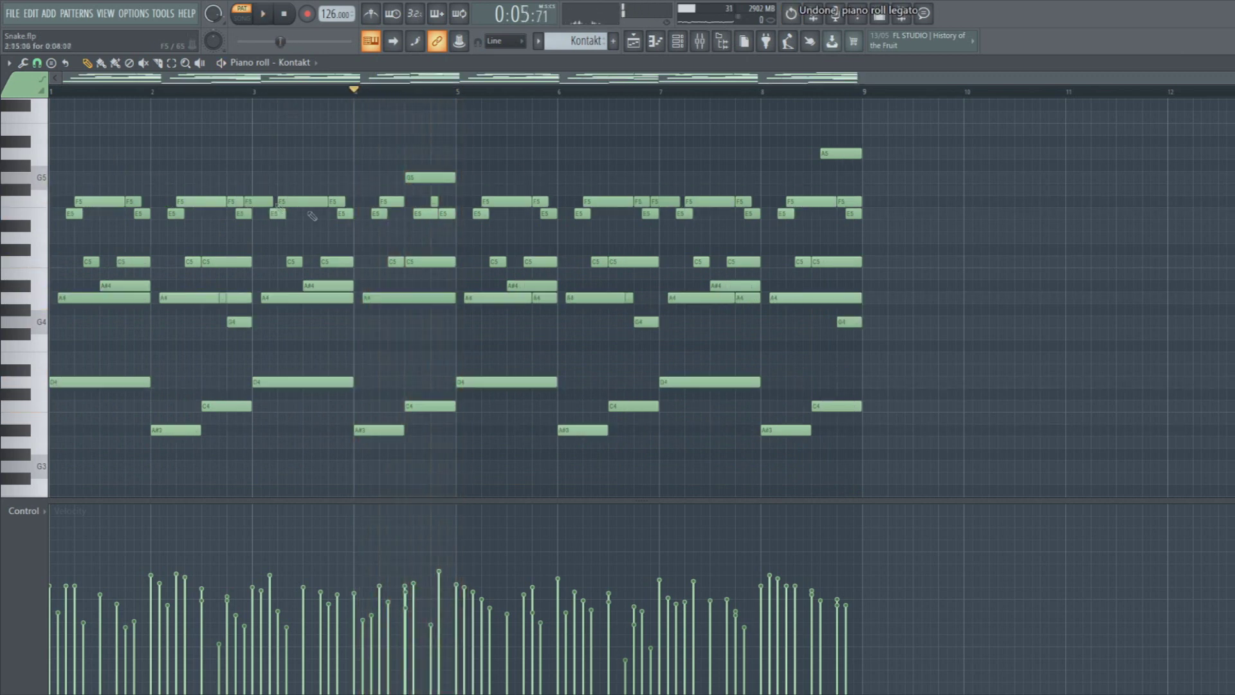
Select the melody's bass notes, clear the selection, and play the pattern
drag(868, 479, 114, 349)
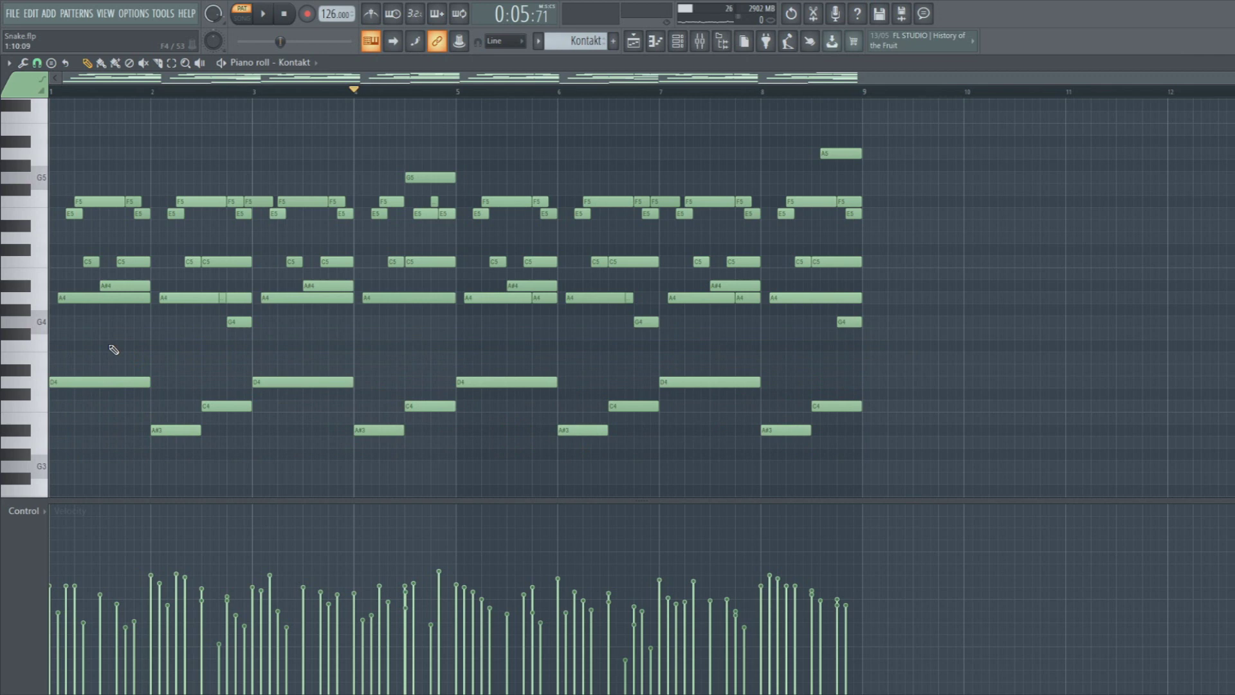
drag(865, 480, 722, 367)
key(ctrl+a)
key(ctrl+d)
key(space)
Try randomizing the velocity of all guitar melody notes at 92%, and leave the randomizer without accepting
drag(932, 470, 79, 152)
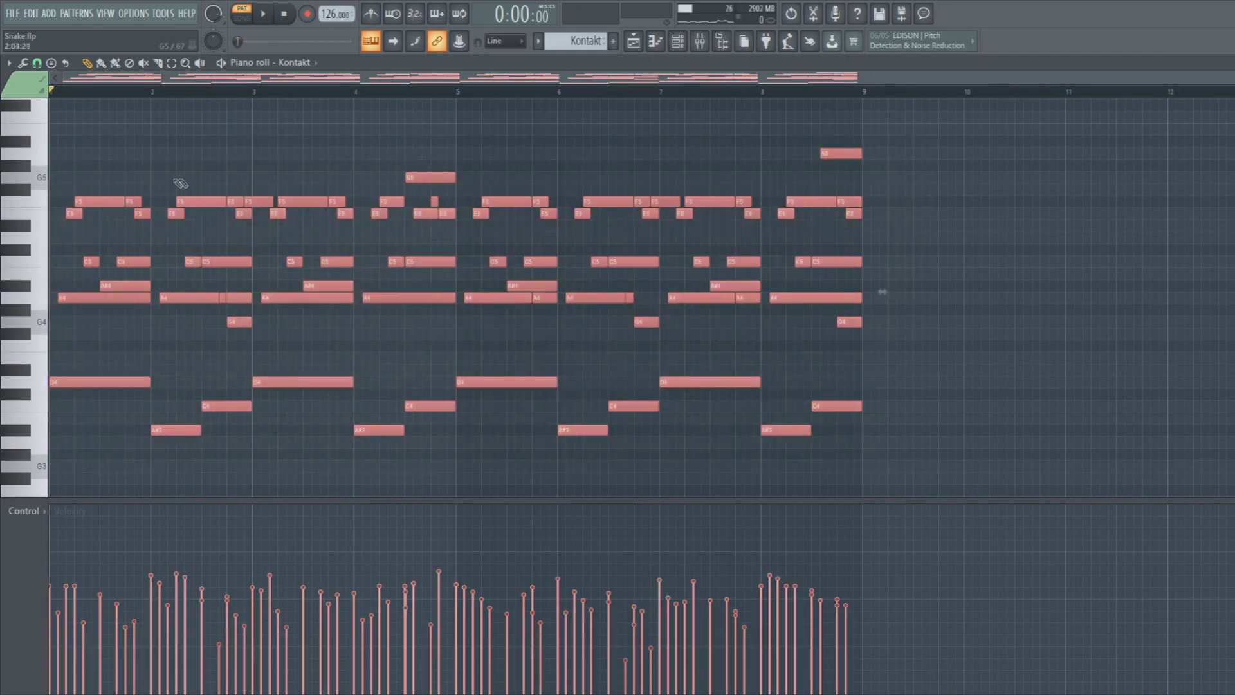
key(alt+r)
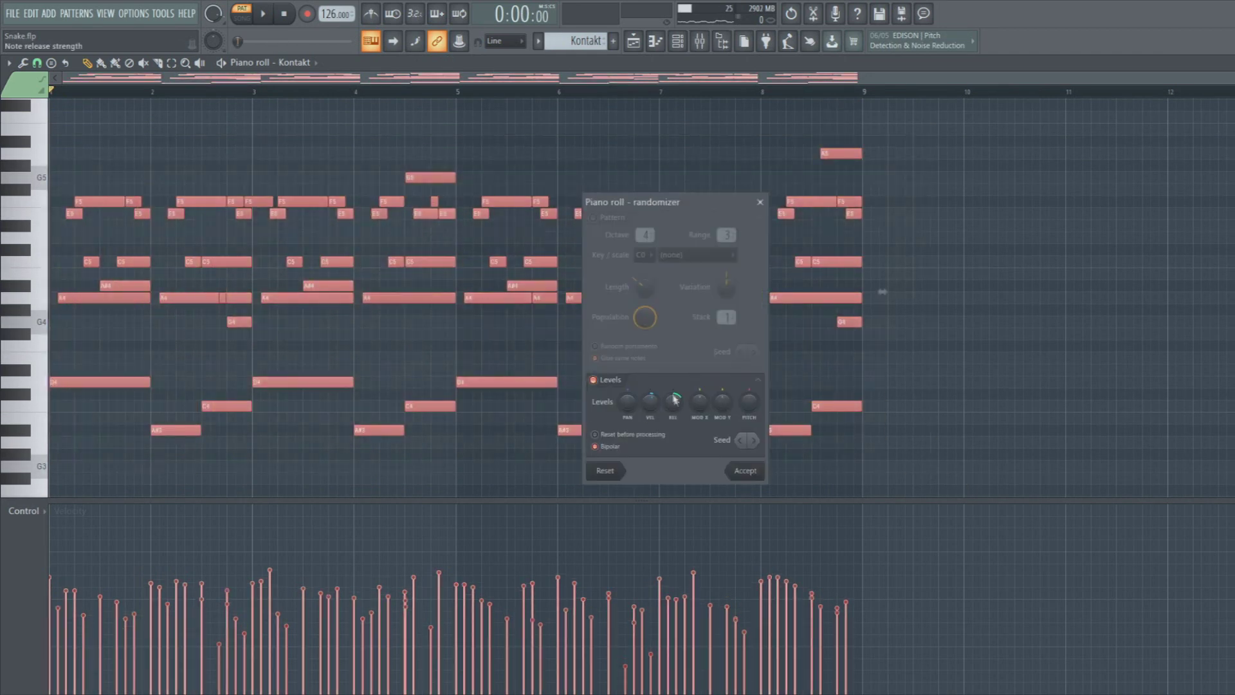
drag(651, 414, 651, 388)
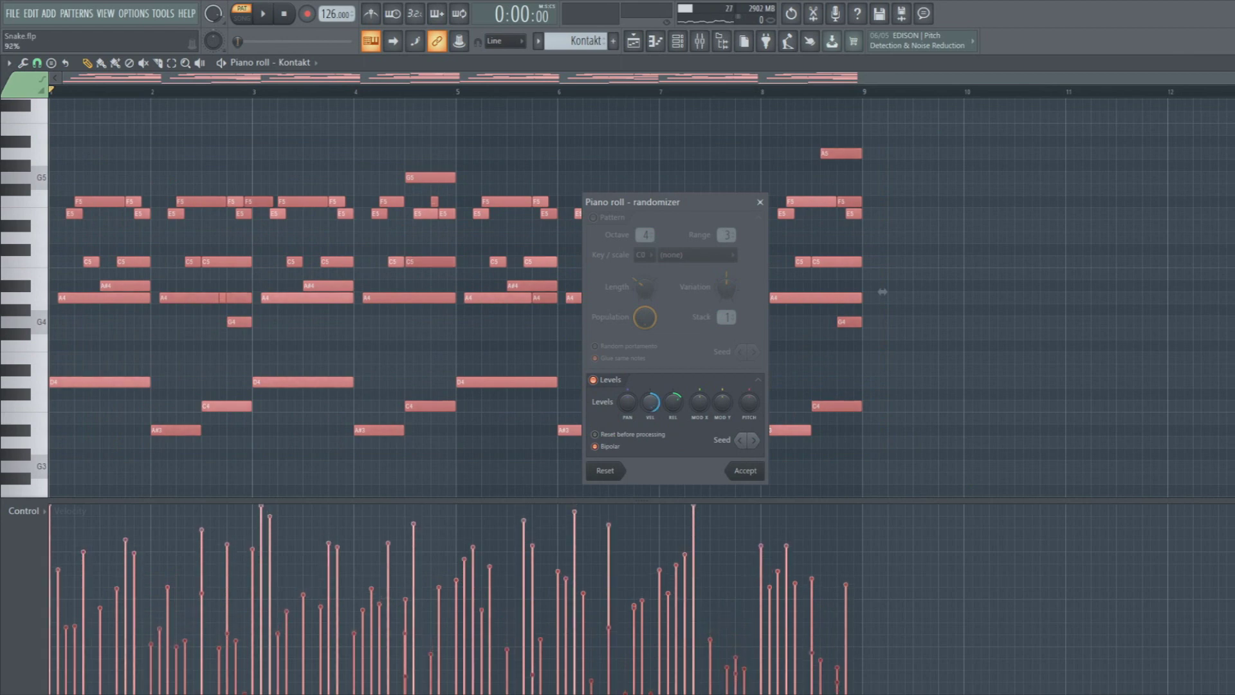
click(760, 203)
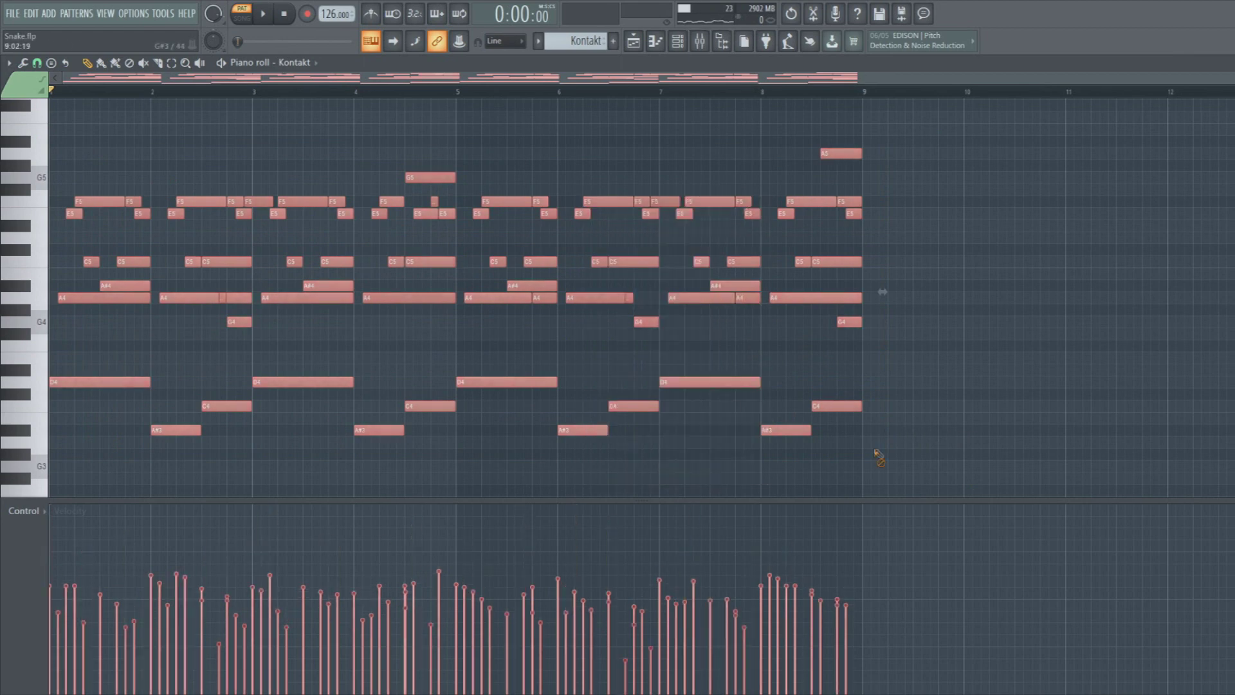
key(ctrl+d)
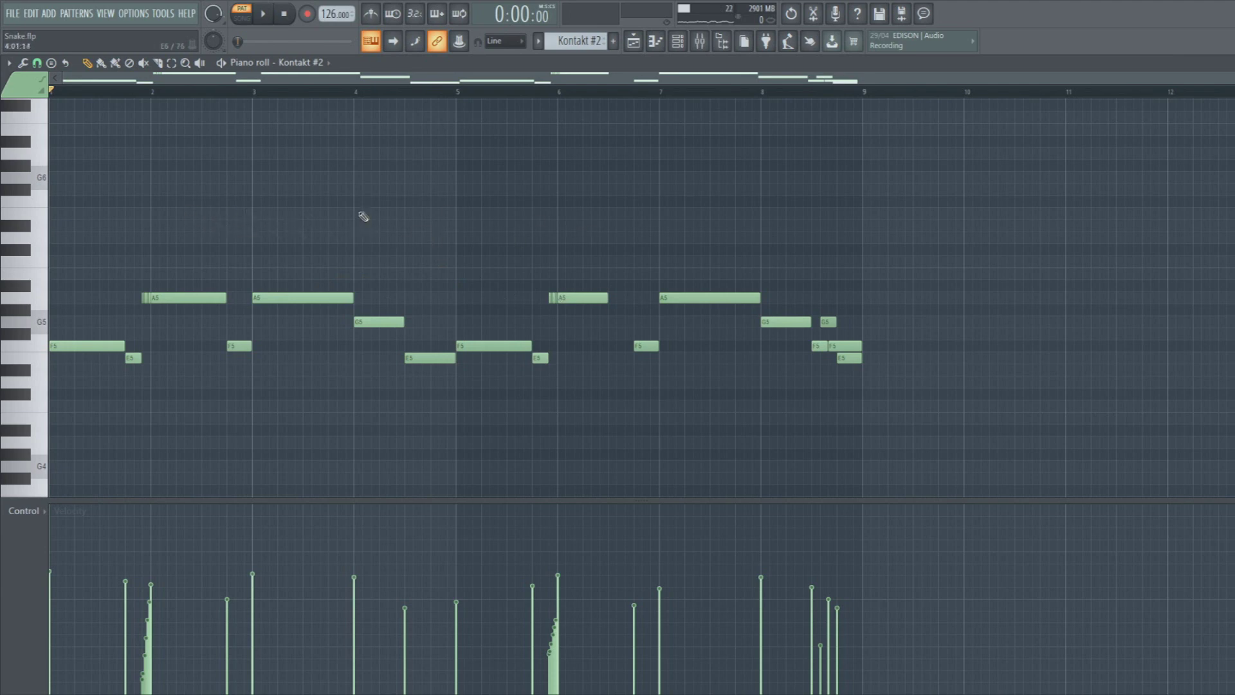
Select the notes of the Kontakt #2 lead melody and play it back
drag(949, 365, 20, 209)
key(space)
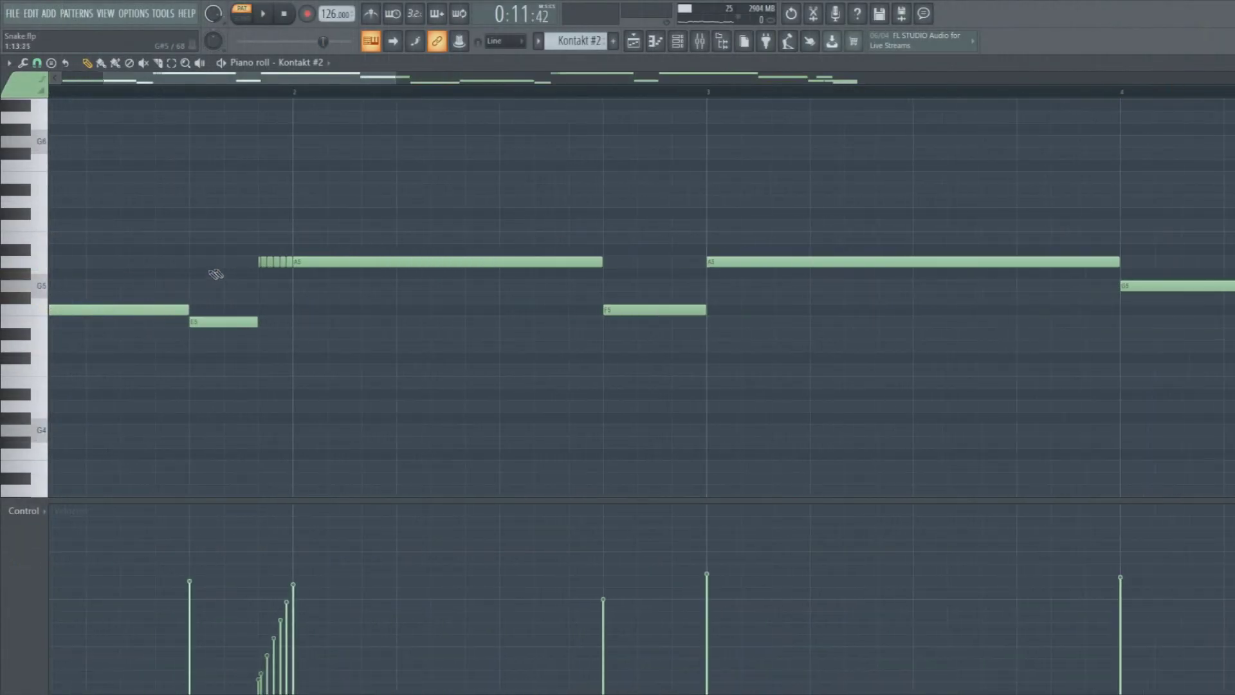
Replace the rapid A5 notes just before bar 2 with one A5 note chopped into short repeats
drag(215, 274, 297, 275)
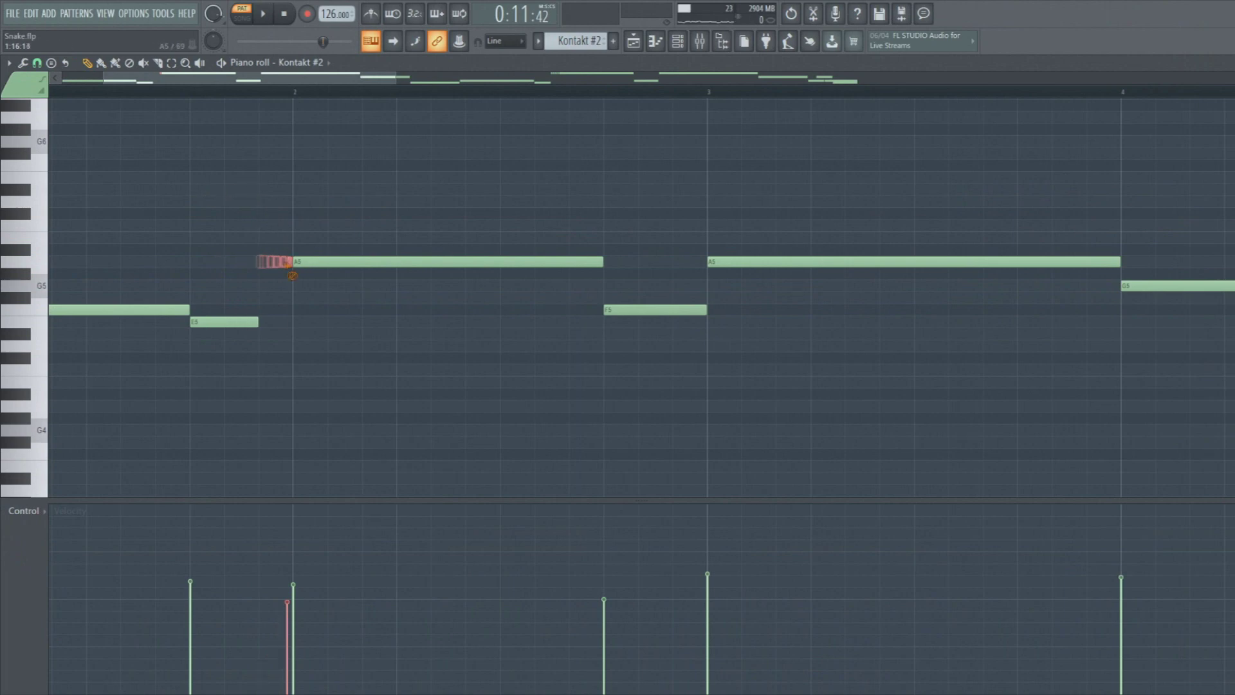
click(267, 261)
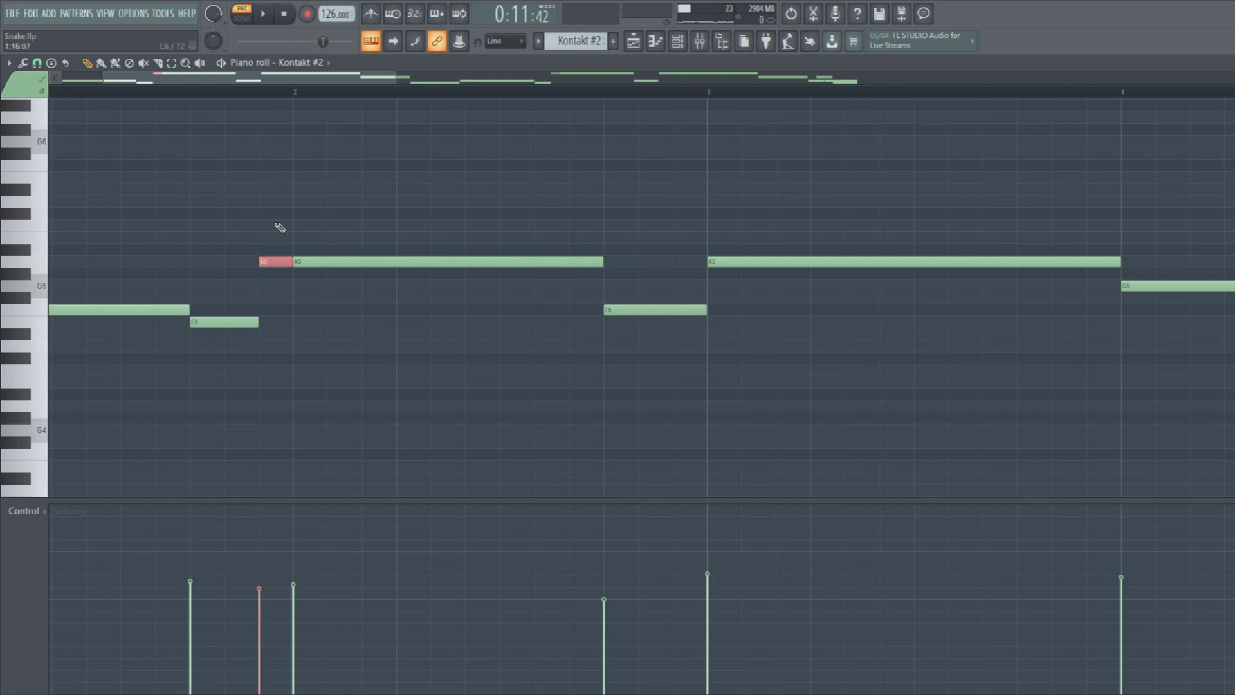
key(ctrl+u)
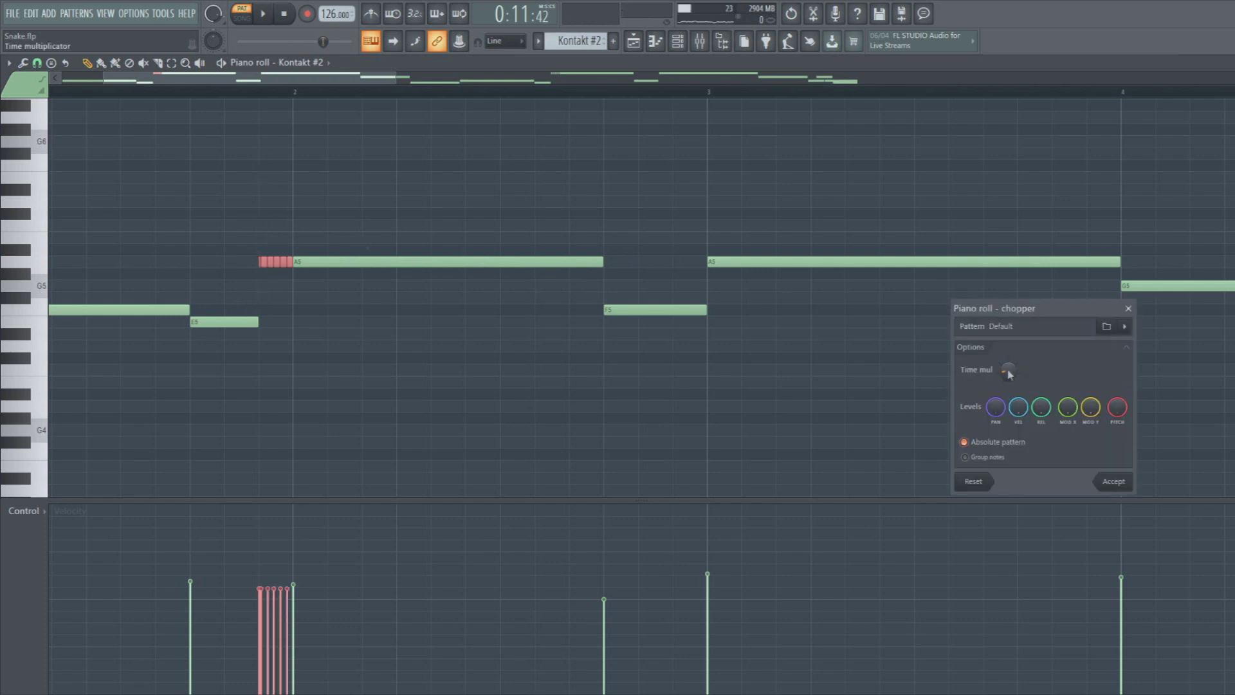
drag(1008, 369, 1008, 386)
click(1113, 481)
Shape the velocities of the chopped A5 notes into a rising ramp towards bar 2 and play the melody
scroll(207, 406, up, 4)
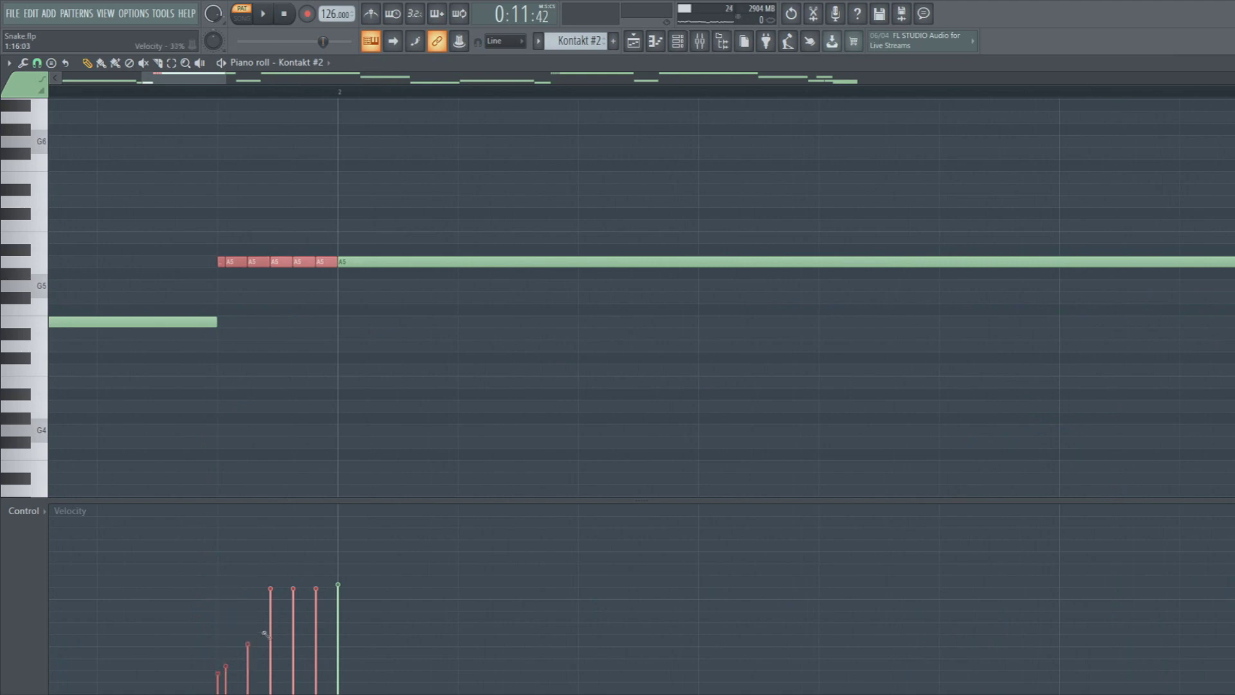
scroll(338, 589, down, 3)
key(space)
scroll(317, 165, down, 3)
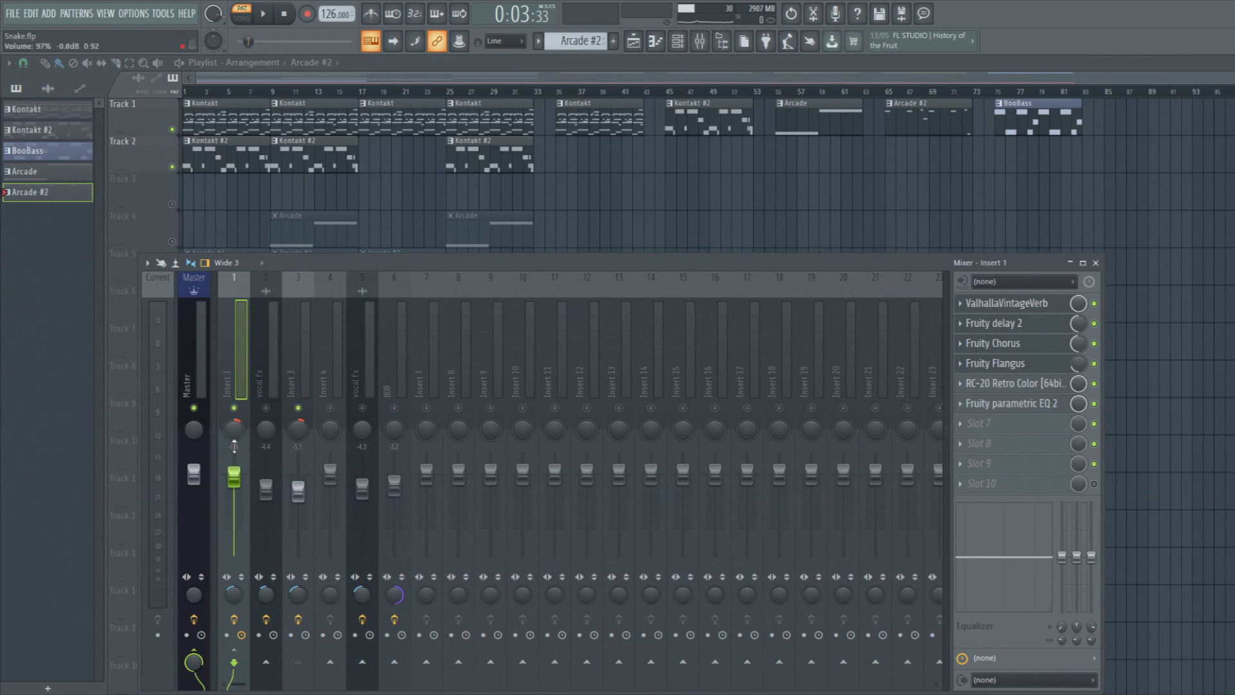
Inspect the effects on mixer Insert 1: ValhallaVintageVerb, Fruity delay 2, Fruity Chorus, Fruity Flangus, RC-20 Retro Color and Fruity parametric EQ 2
click(1045, 307)
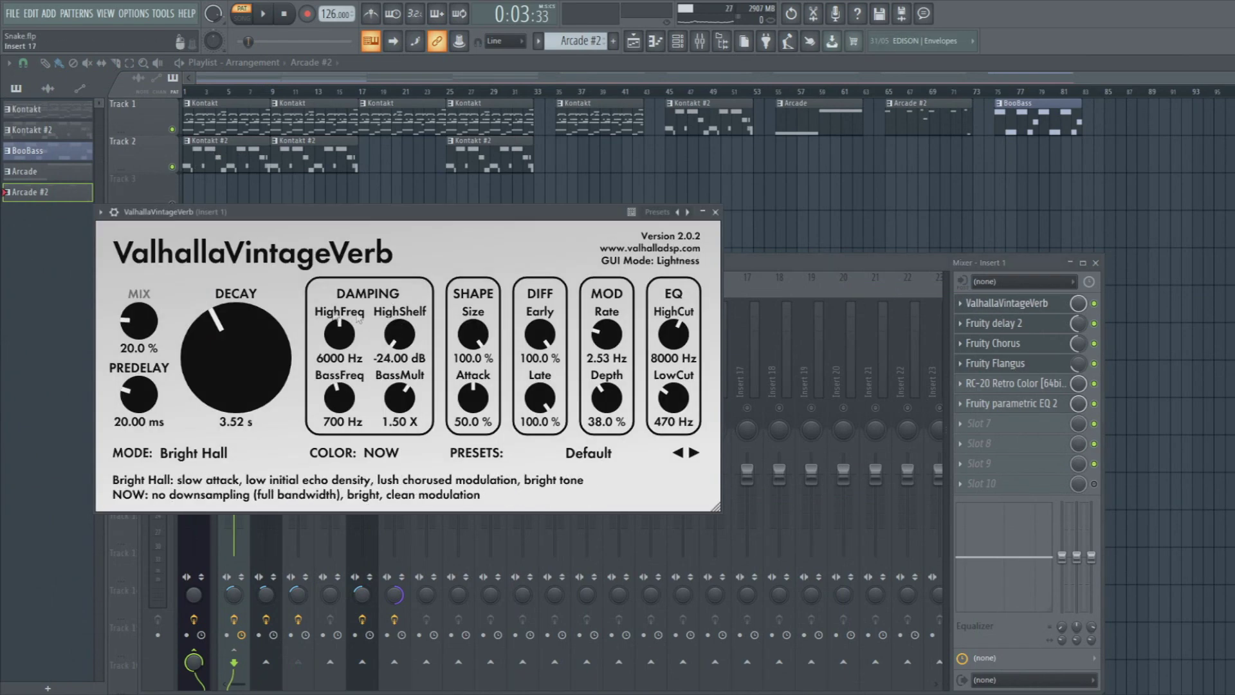
click(1042, 328)
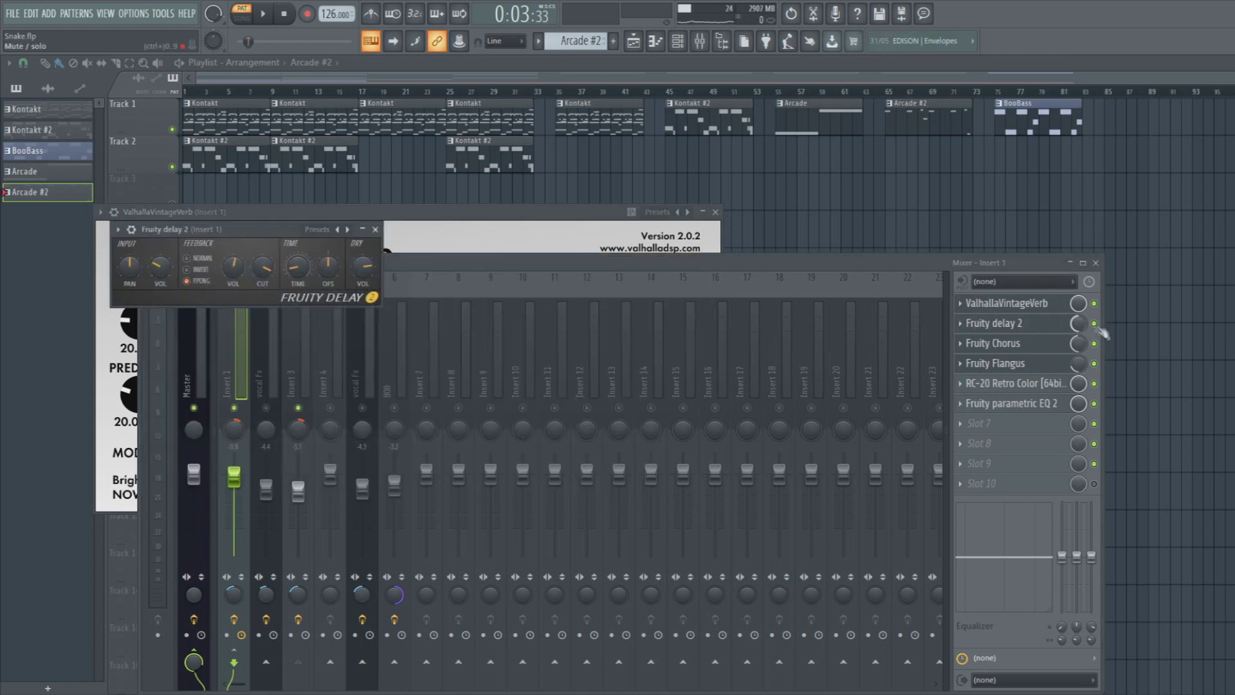
click(1004, 346)
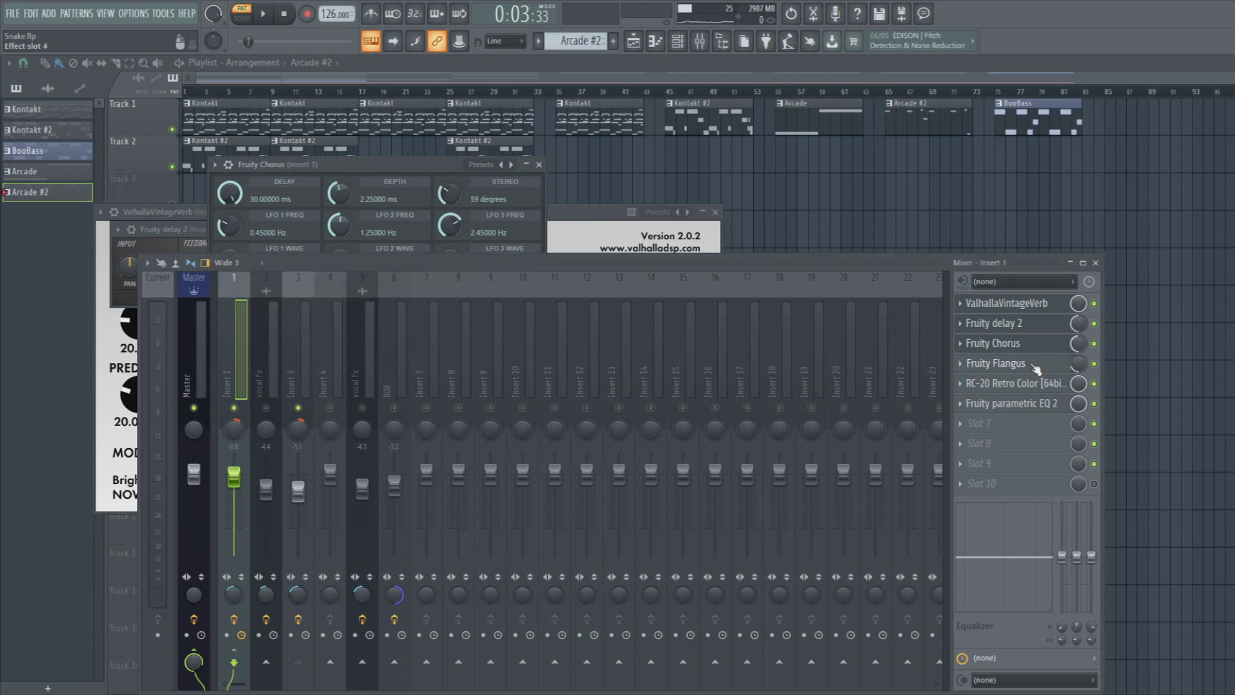
click(1004, 364)
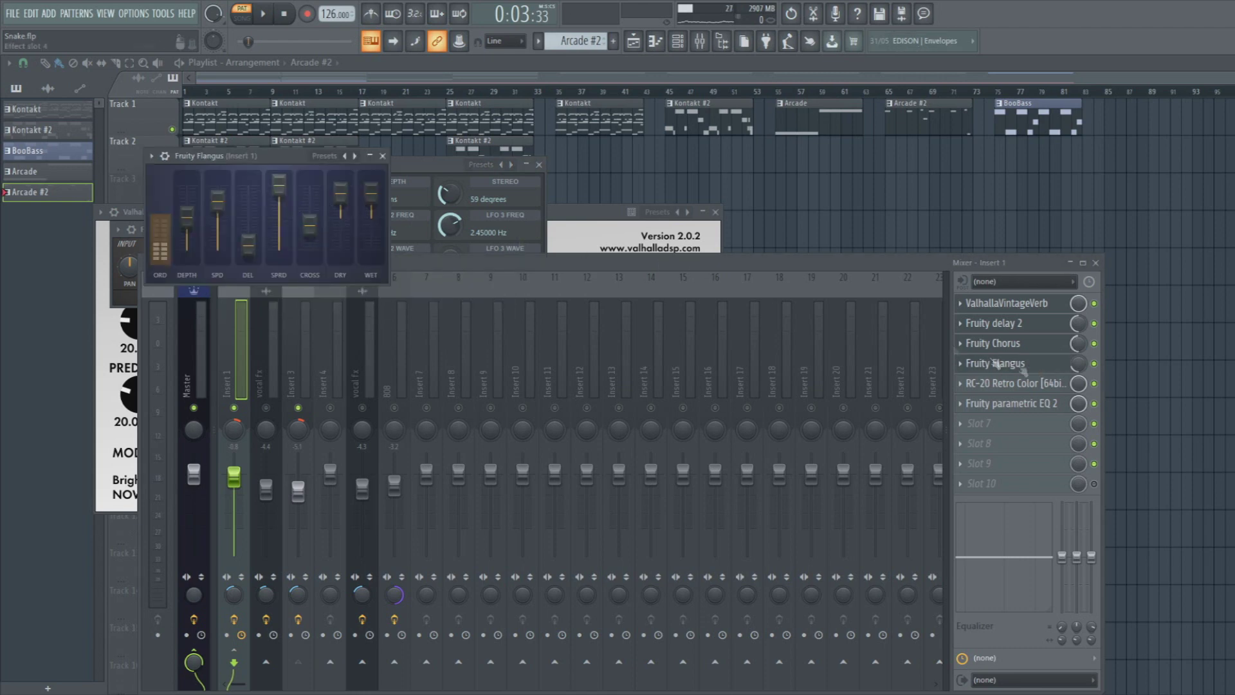
click(1048, 384)
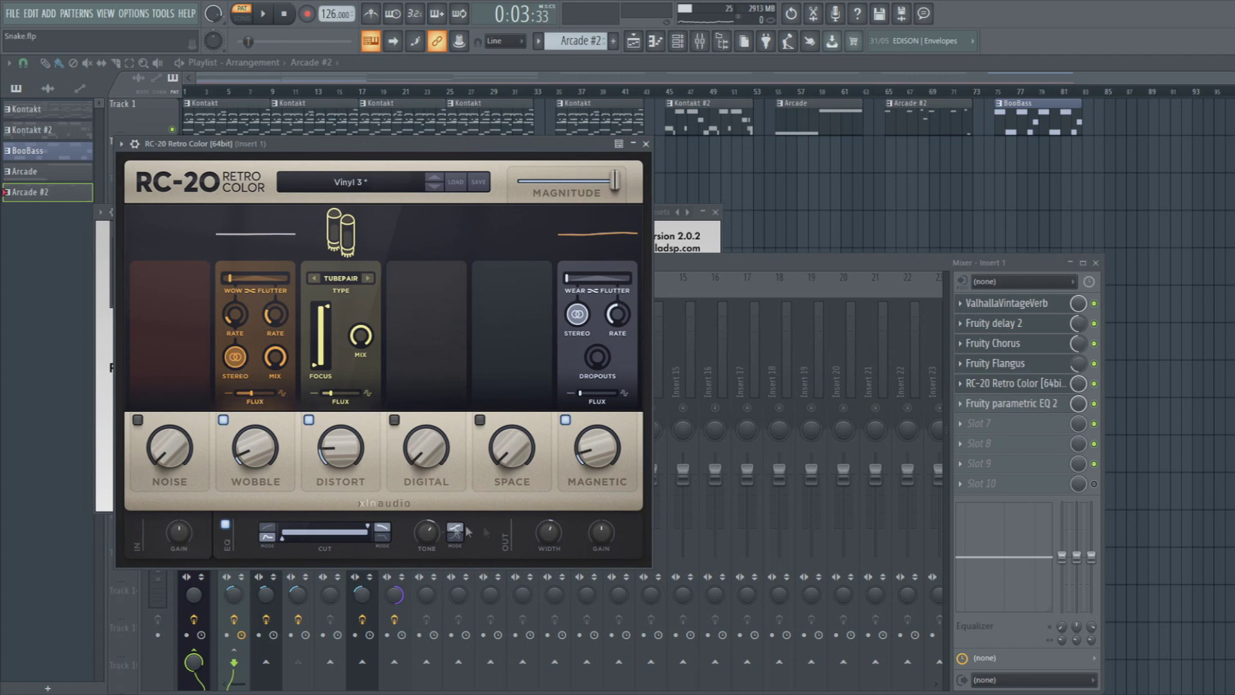
click(892, 291)
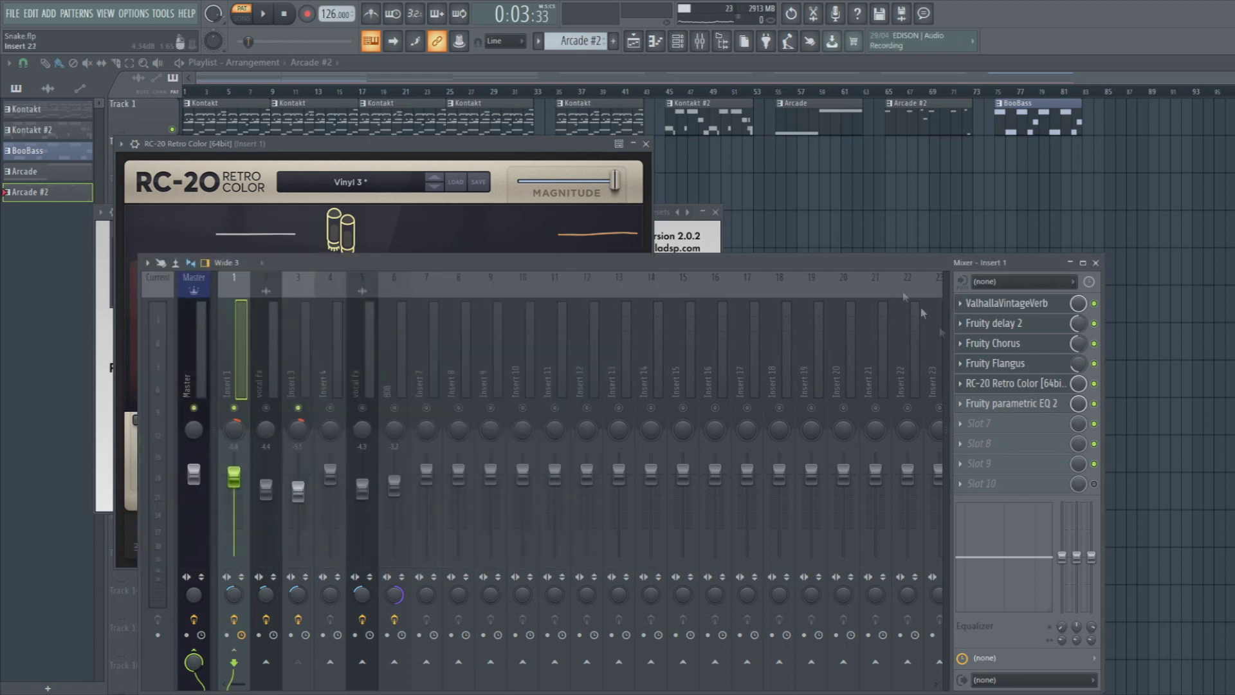
click(1014, 404)
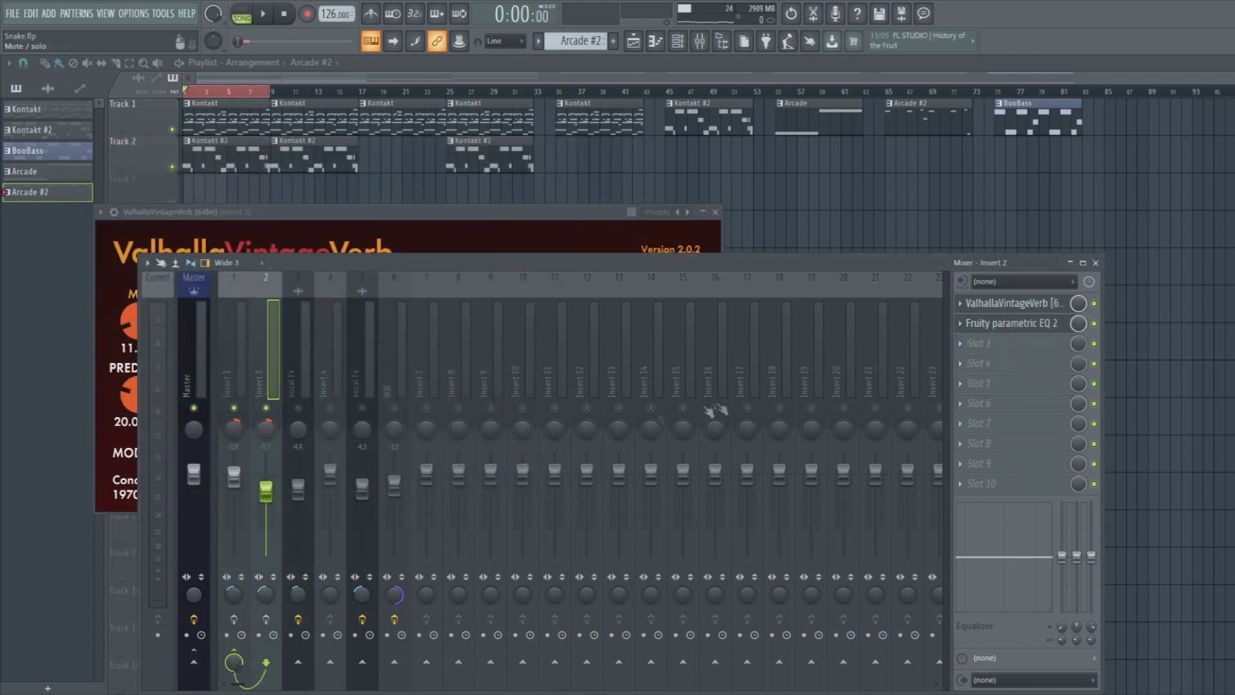
Inspect the ValhallaVintageVerb and Fruity parametric EQ 2 settings on mixer Insert 2
click(1014, 303)
click(1014, 303)
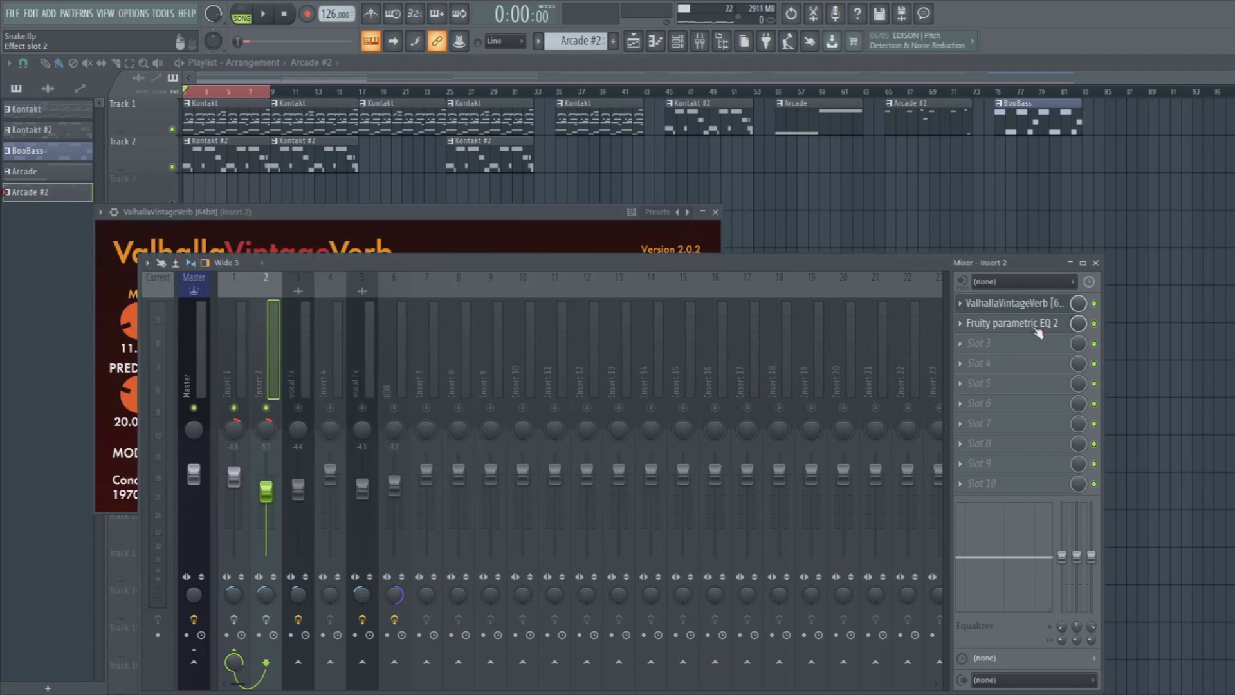
click(1014, 323)
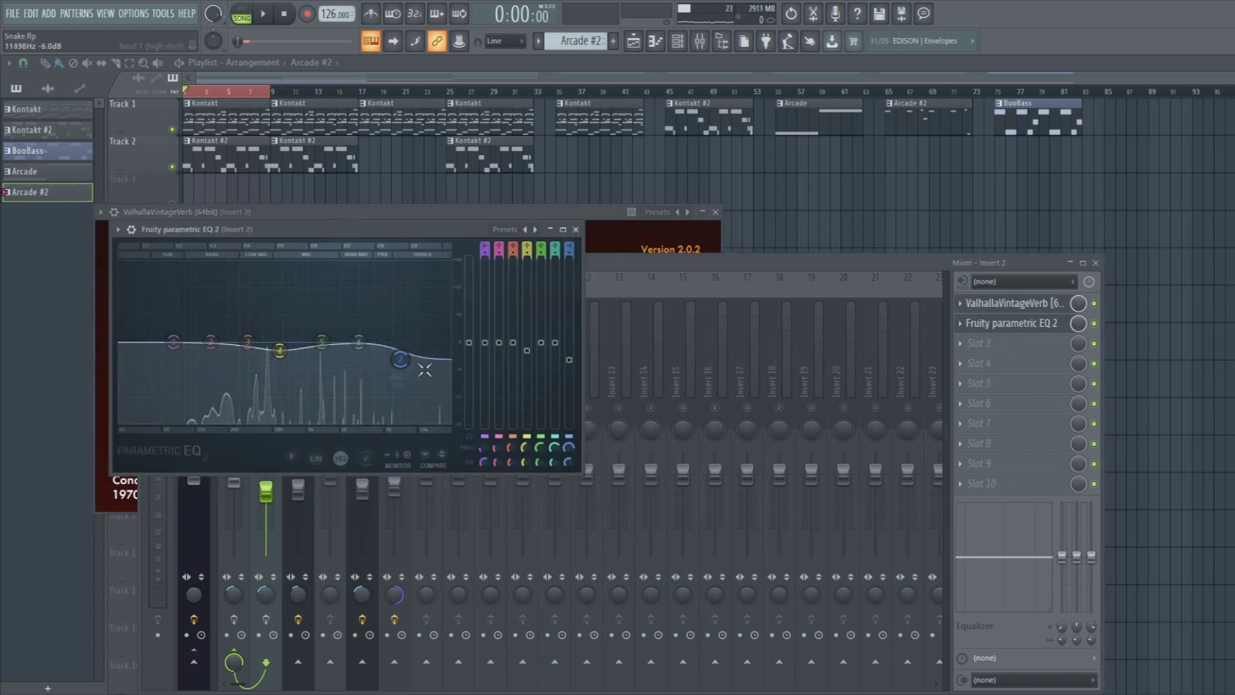
click(289, 245)
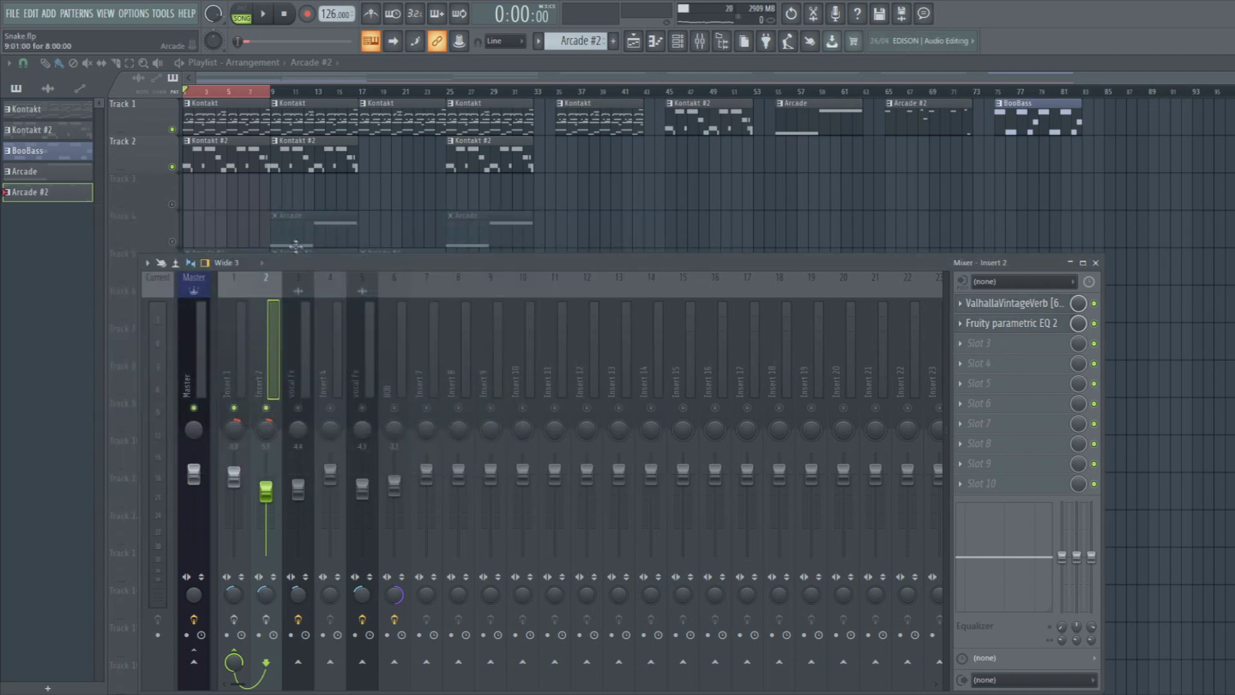
Play back the first eight bars of the arrangement with the guitar melody and Kontakt #2 lead together
key(space)
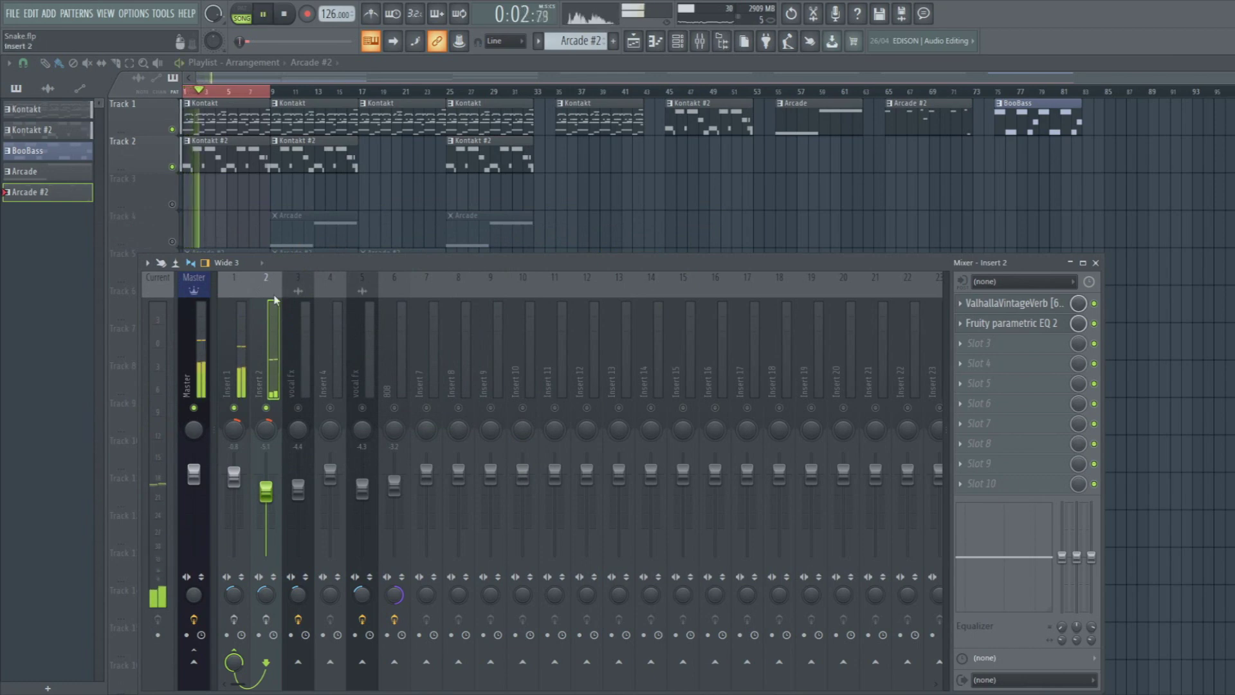
key(space)
click(234, 620)
key(space)
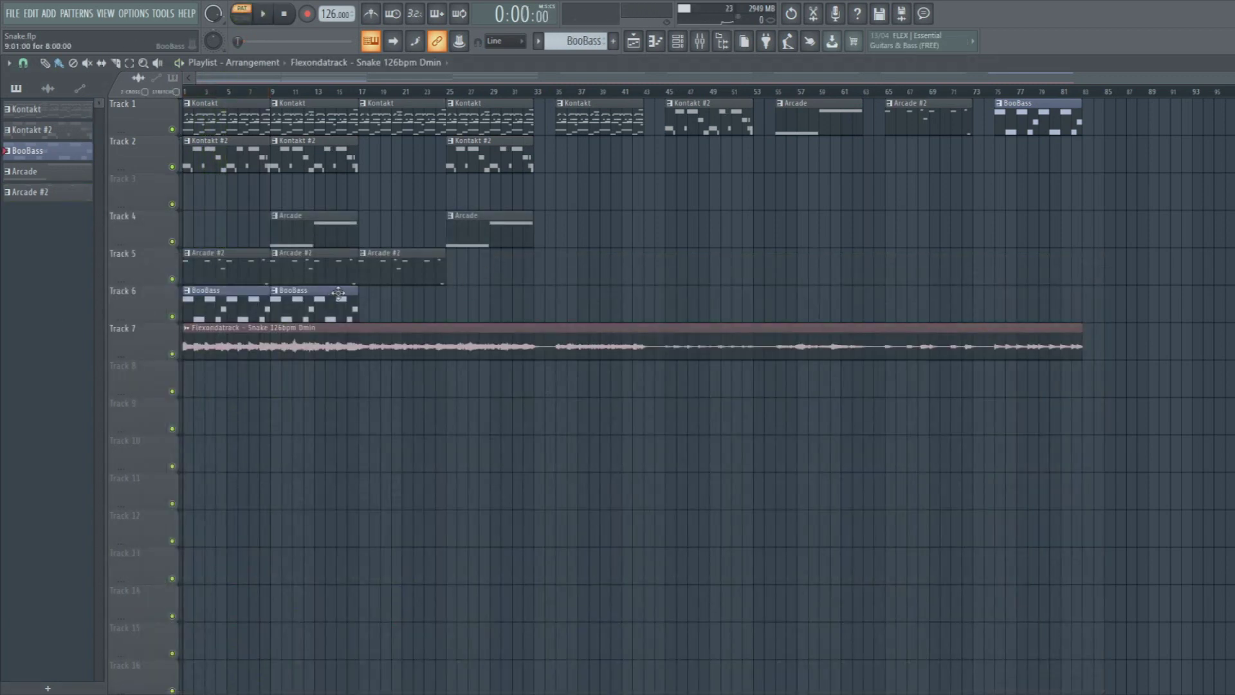
Open the Arcade #2 pattern in the piano roll and inspect its Small Talk instrument
double_click(222, 276)
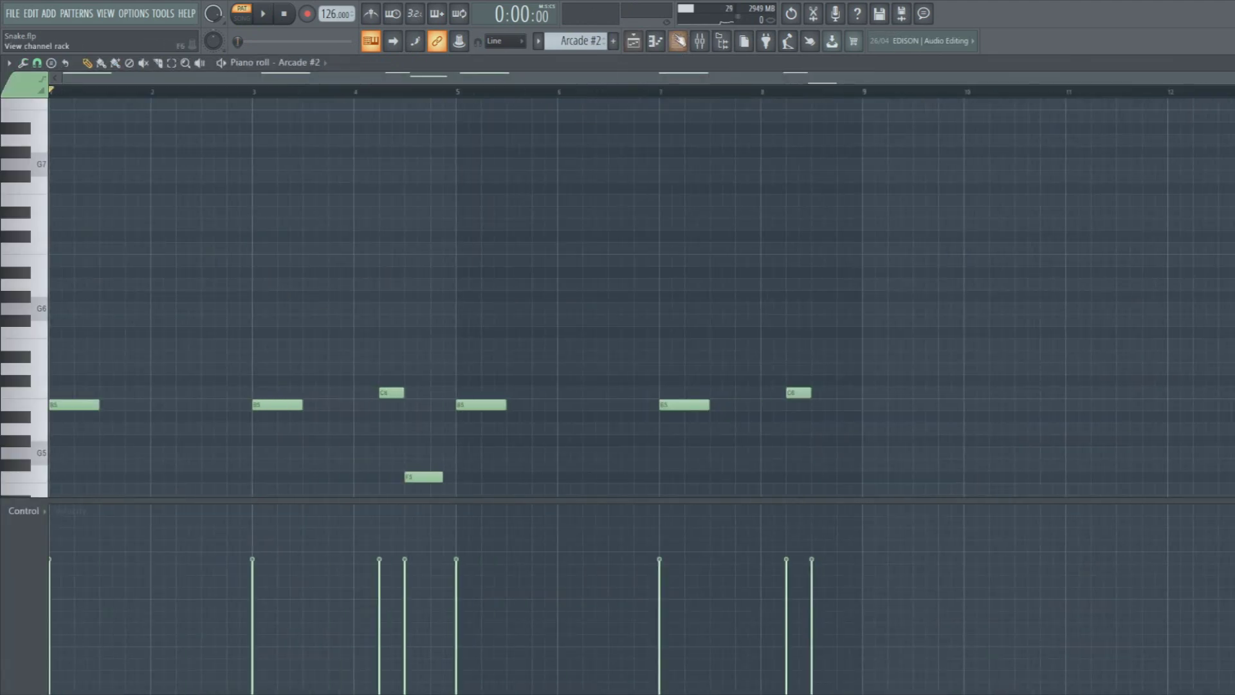
click(678, 41)
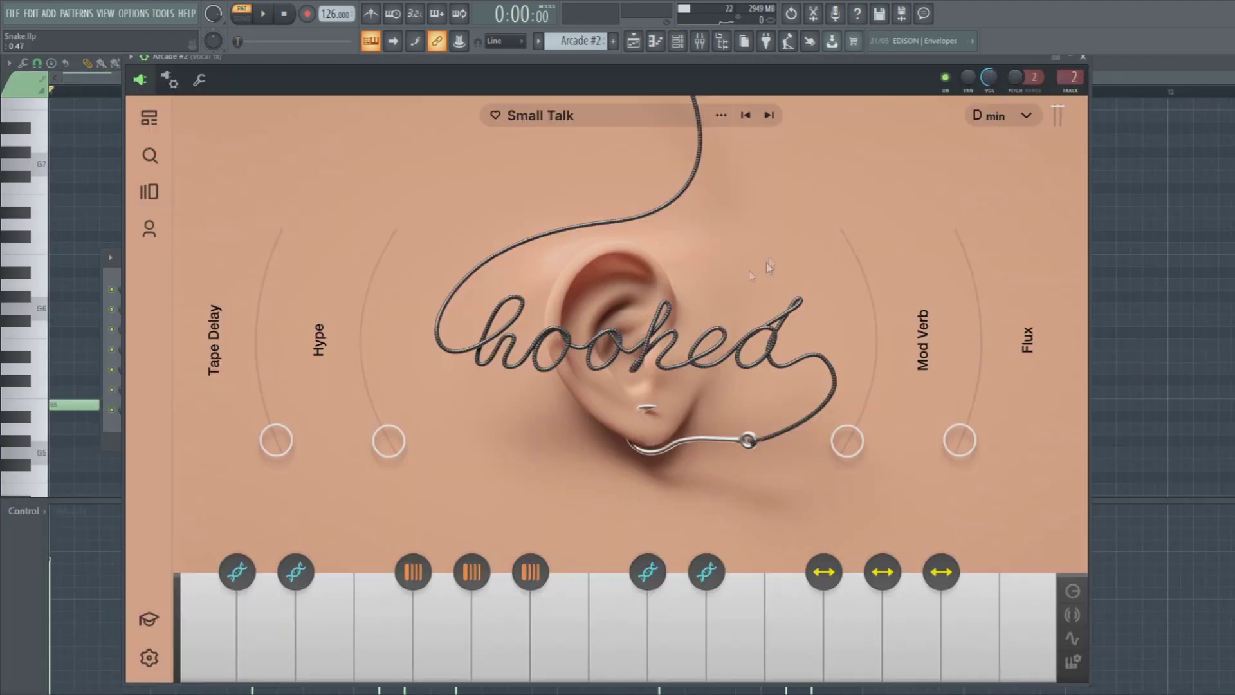
click(1130, 275)
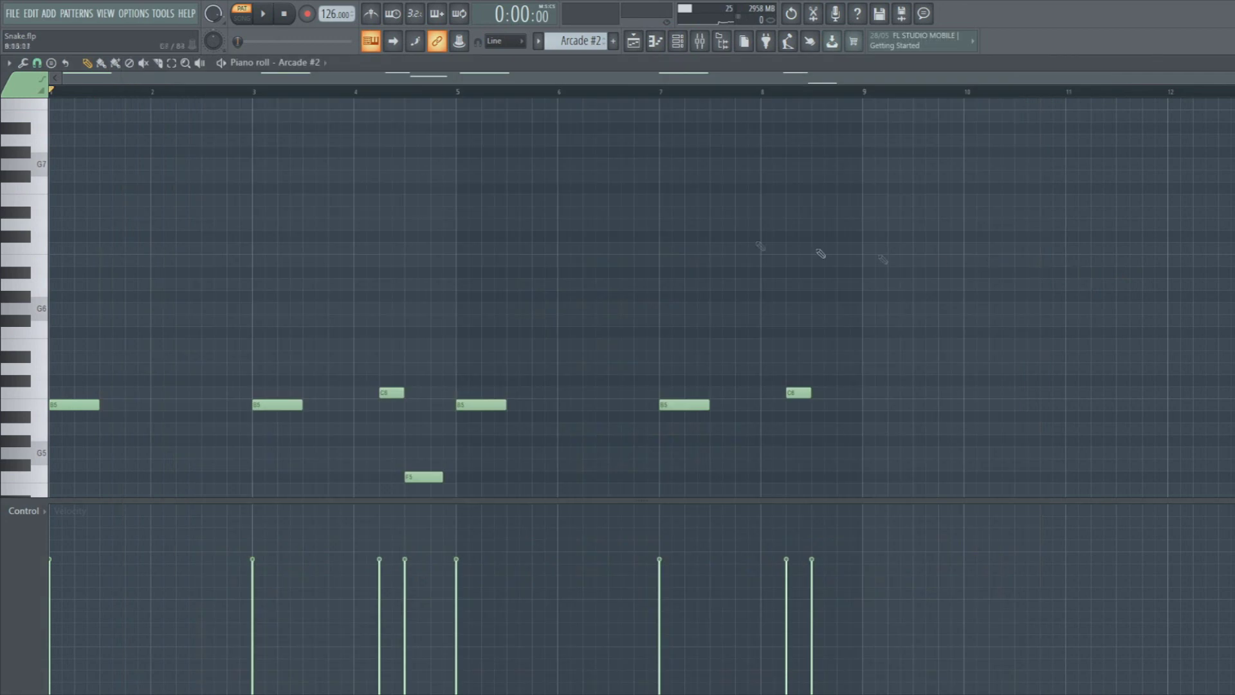
Play back the Arcade #2 pattern in the piano roll
scroll(257, 242, down, 3)
click(265, 18)
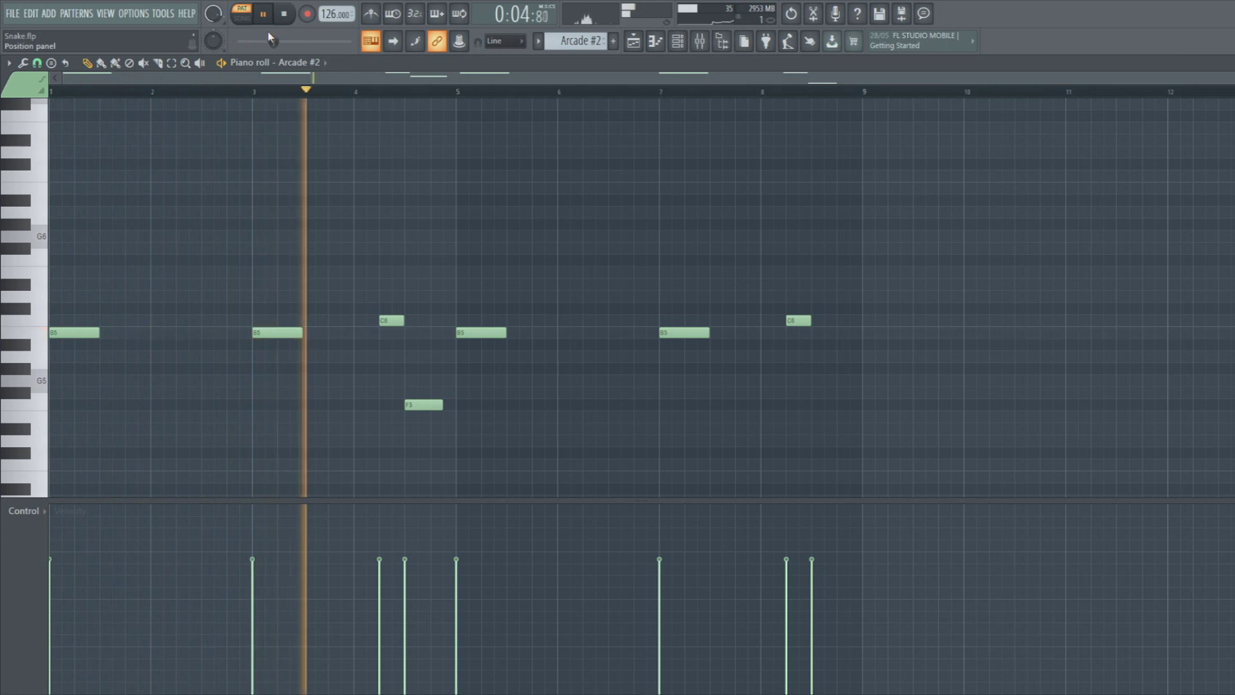
scroll(283, 141, down, 4)
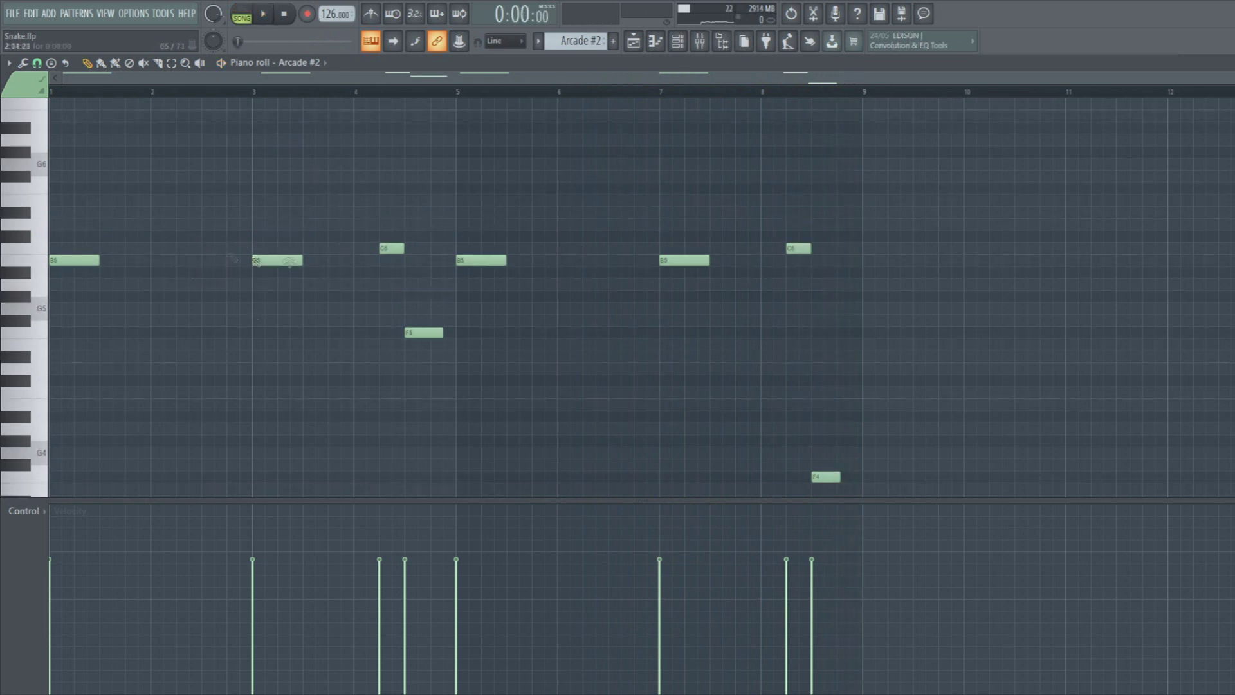
Inspect the effects on the vocal fx track at mixer insert 2, from ValhallaVintageVerb and Fruity Love Philter through PanCake2 to Fruity Flanger
drag(822, 347, 123, 160)
click(358, 152)
key(F9)
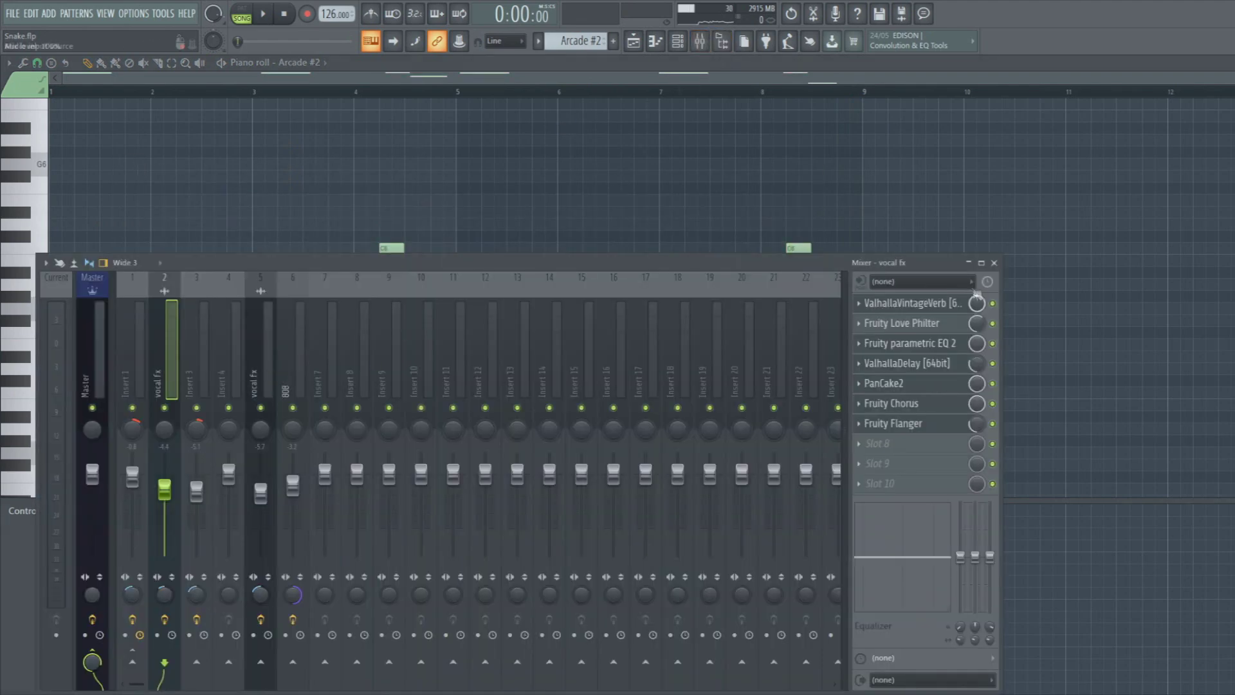
click(937, 305)
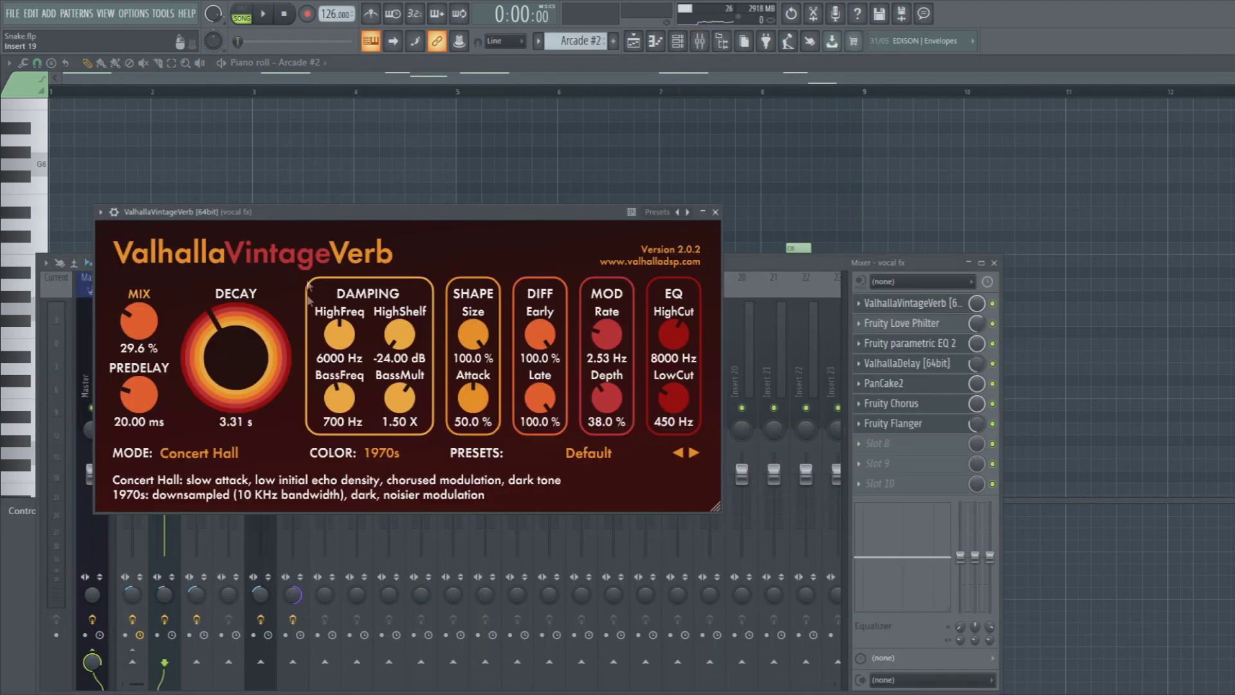
click(920, 328)
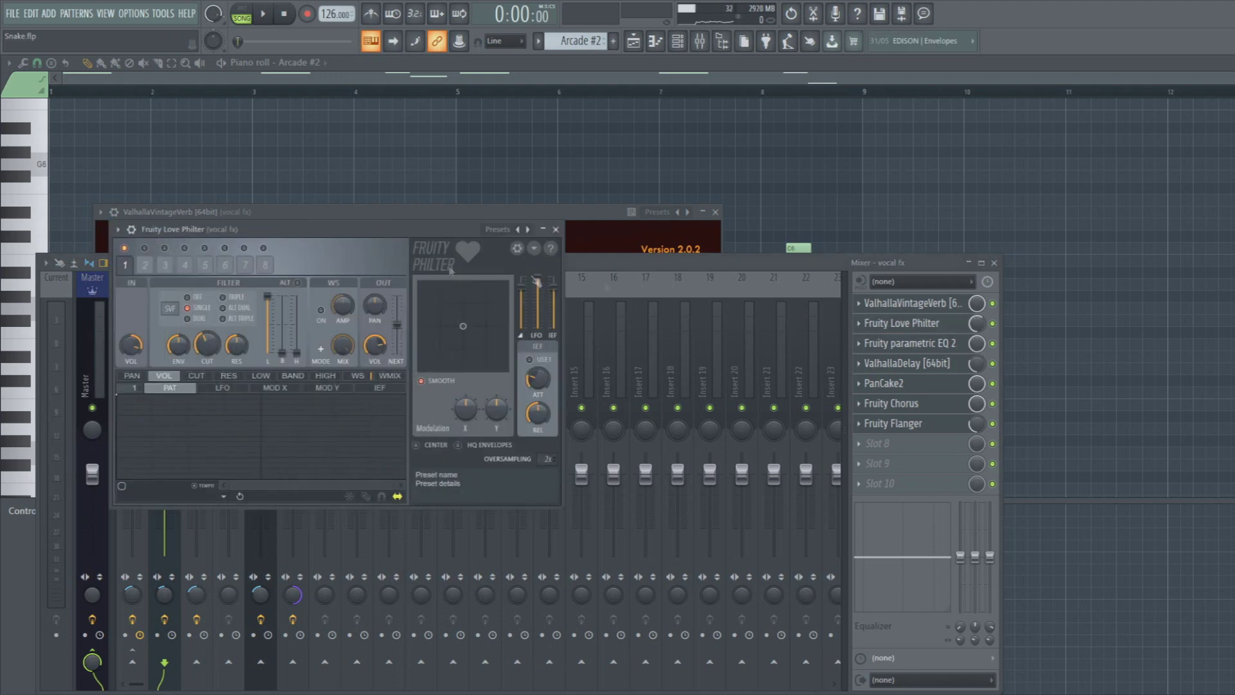
click(926, 343)
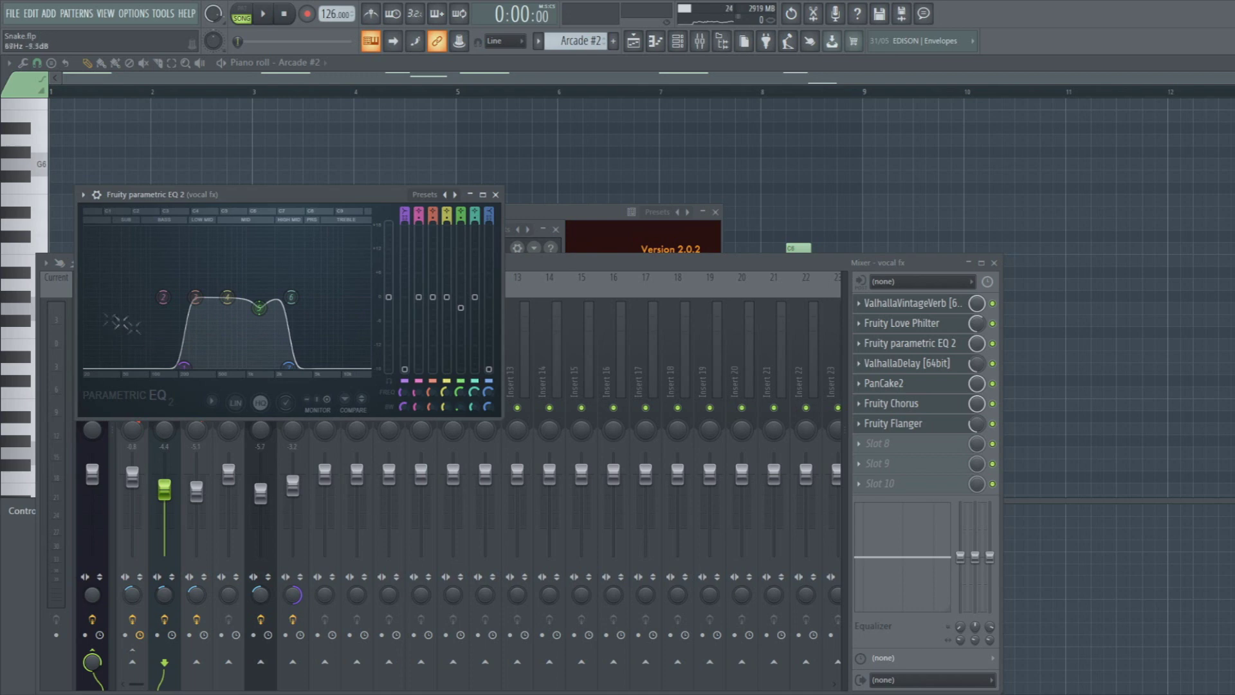
click(904, 363)
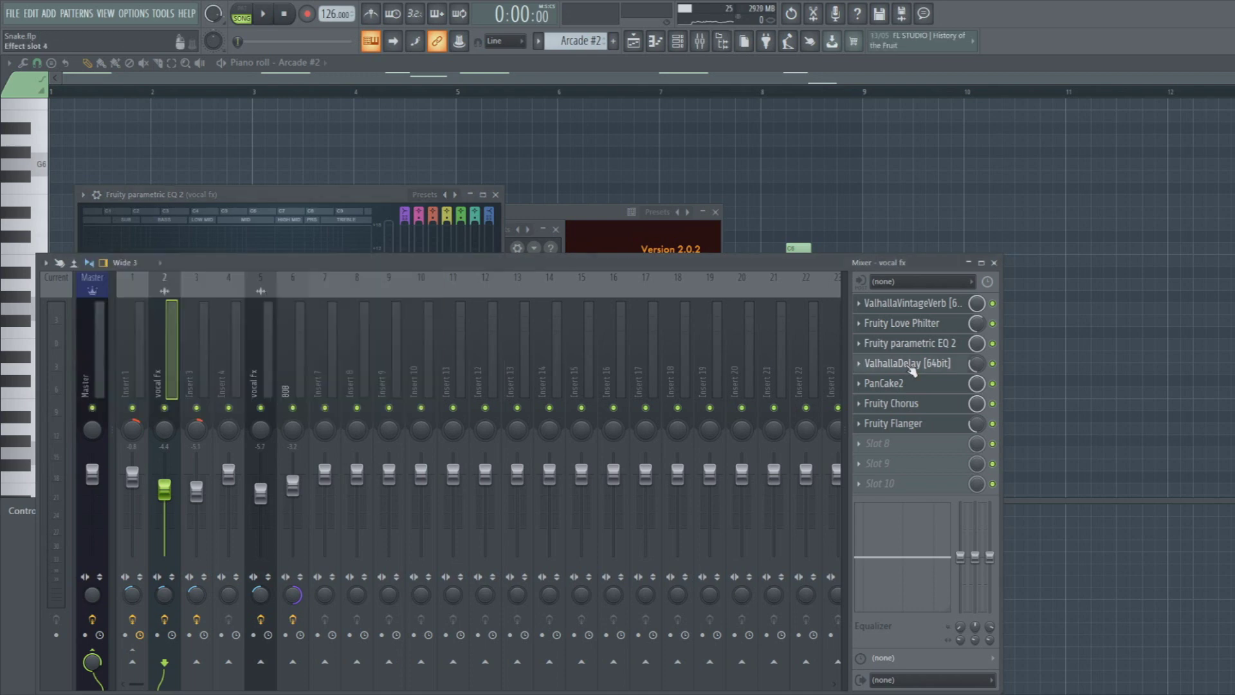
click(898, 382)
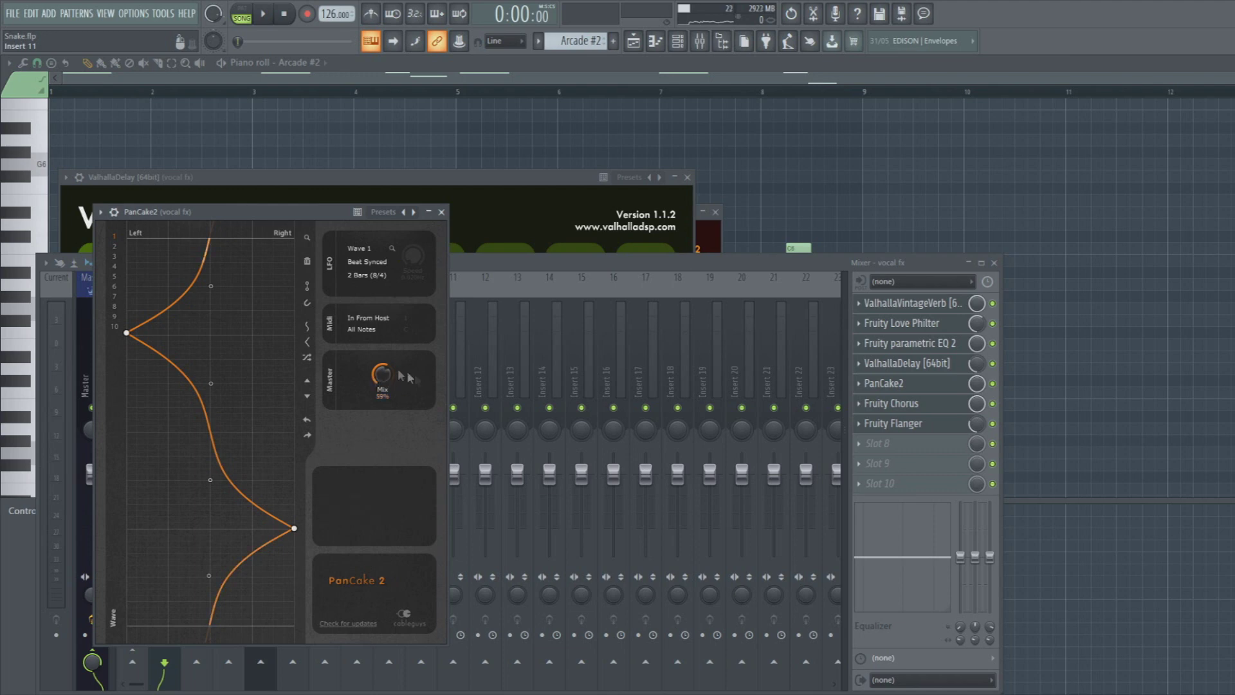
click(891, 403)
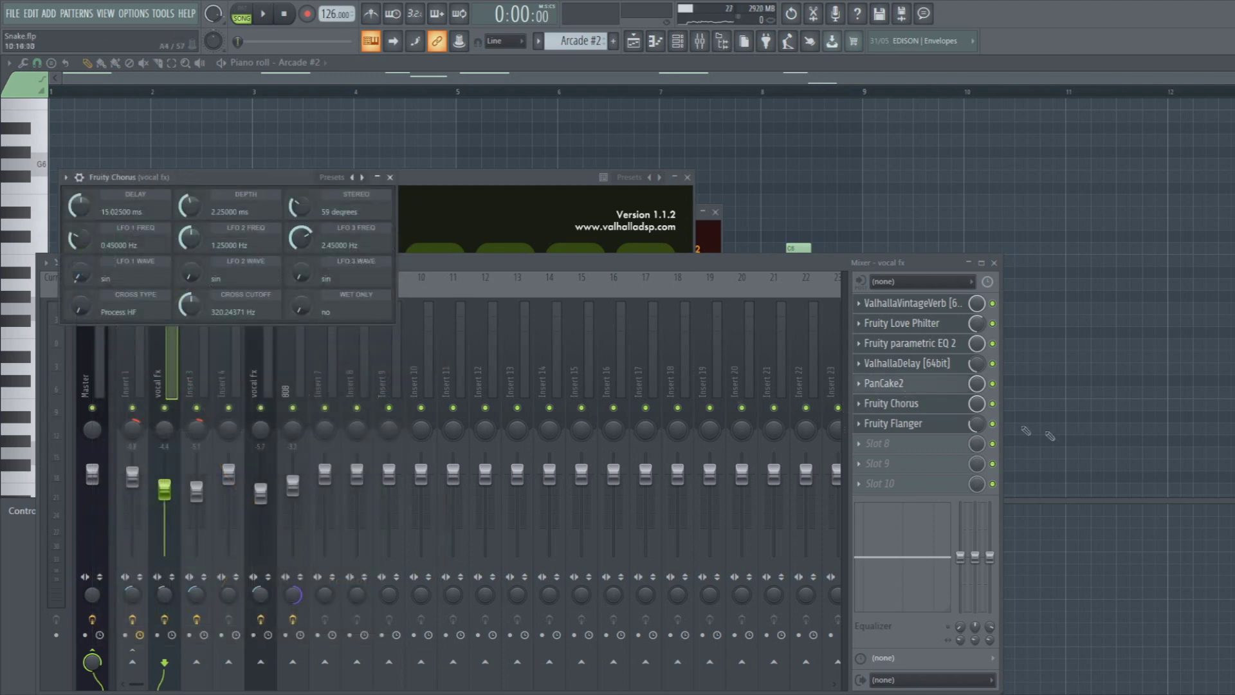
click(913, 428)
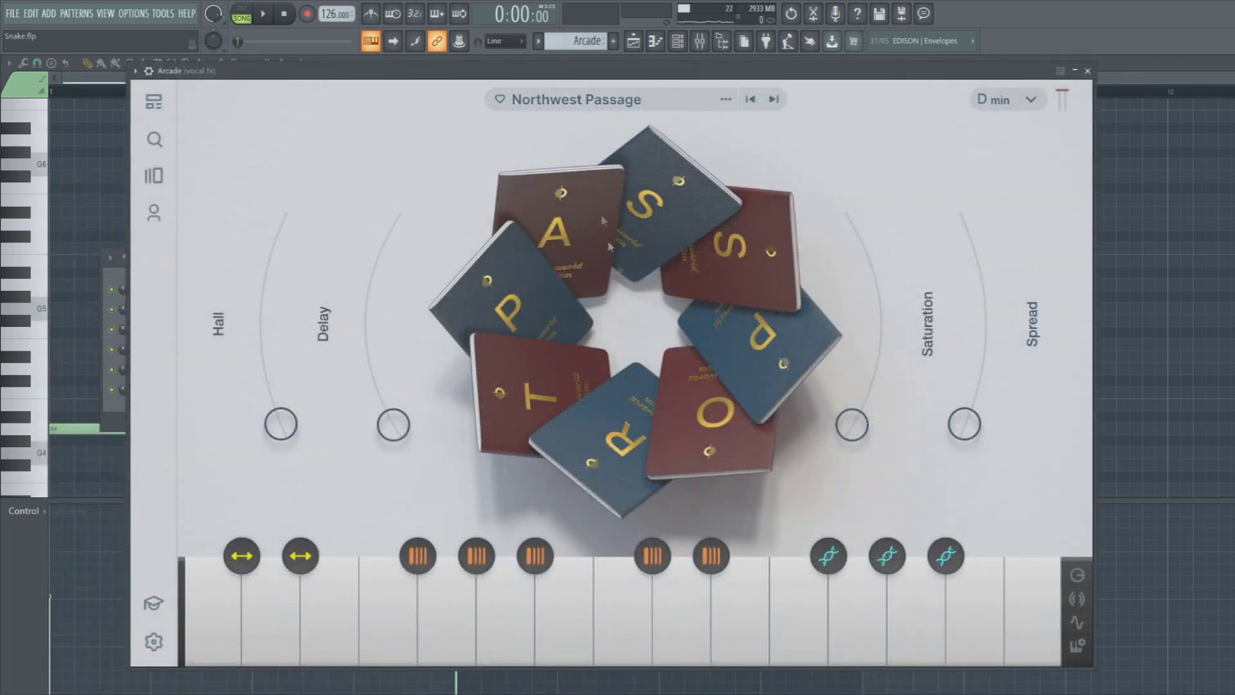
Close the Northwest Passage instrument and play back the two long notes of the Arcade pattern
click(1087, 71)
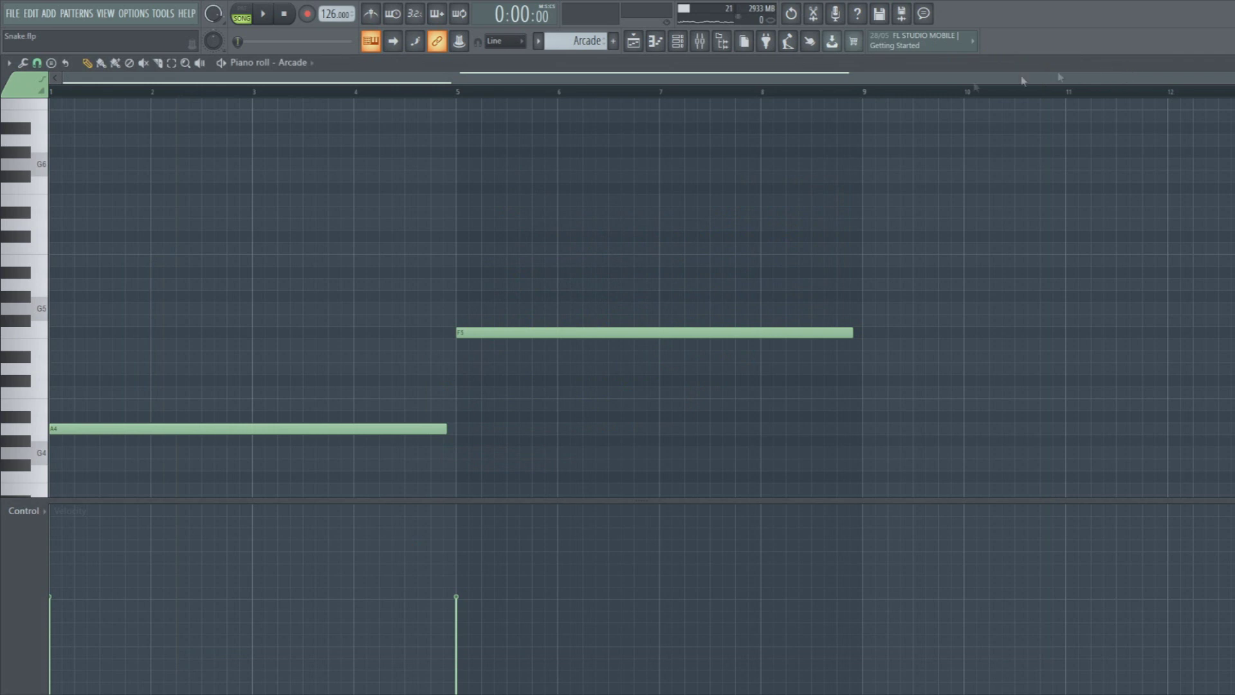
key(space)
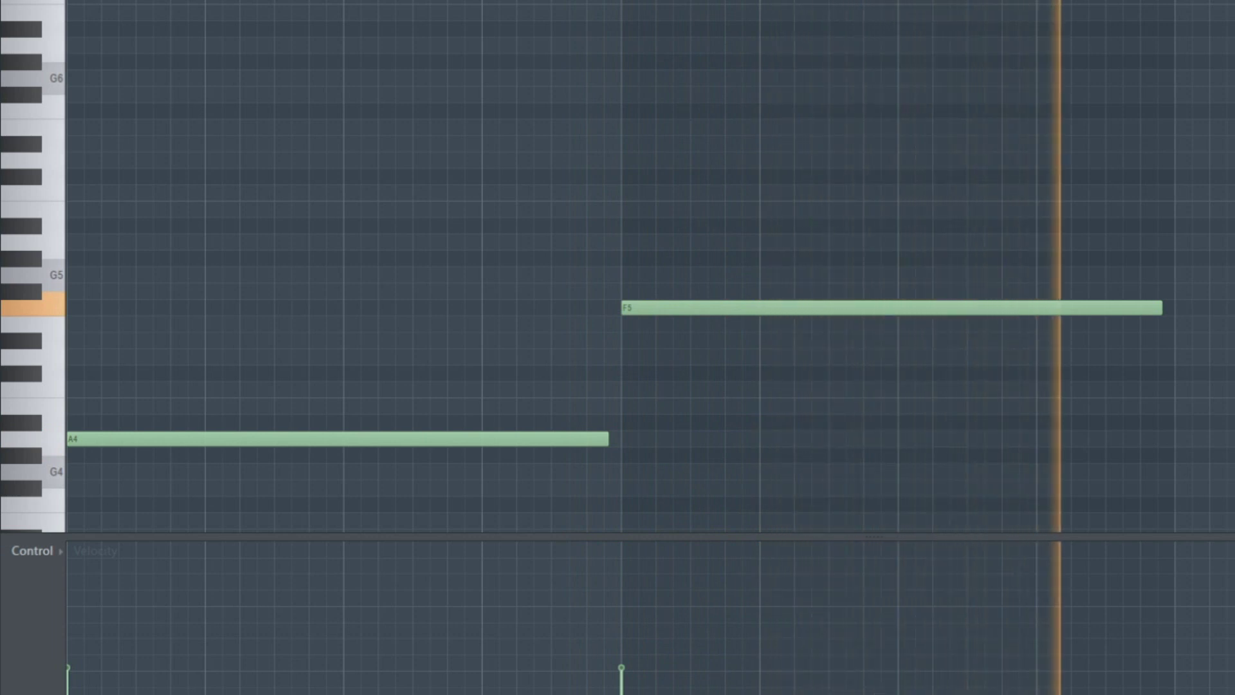
Inspect the effects on the vocal fx track at mixer insert 5, from ValhallaVintageVerb and Fruity Love Philter through PanCake2 to Fruity Phaser
key(F9)
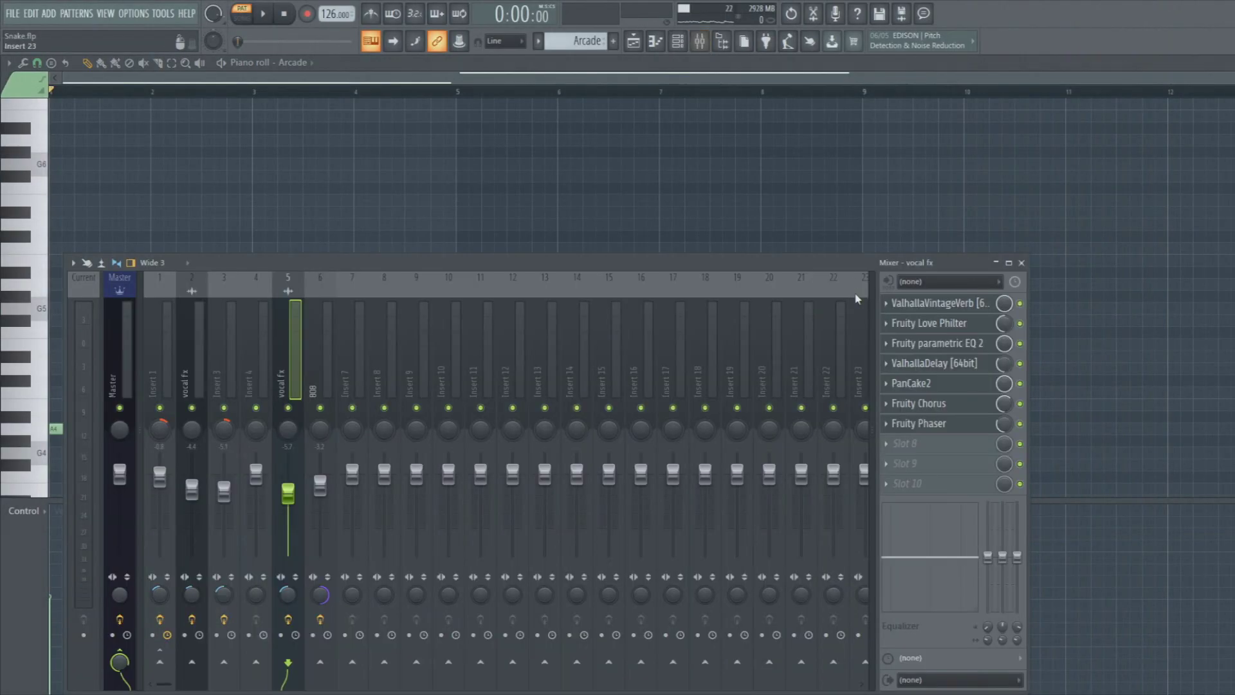
click(933, 303)
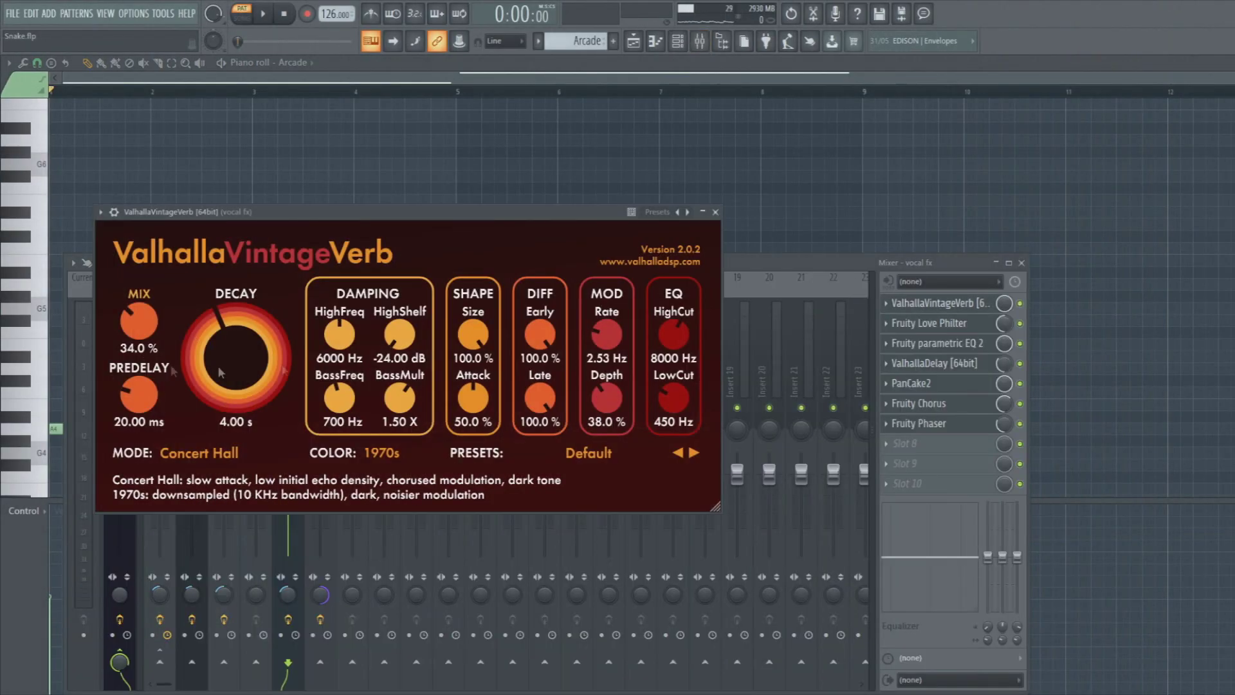
click(912, 323)
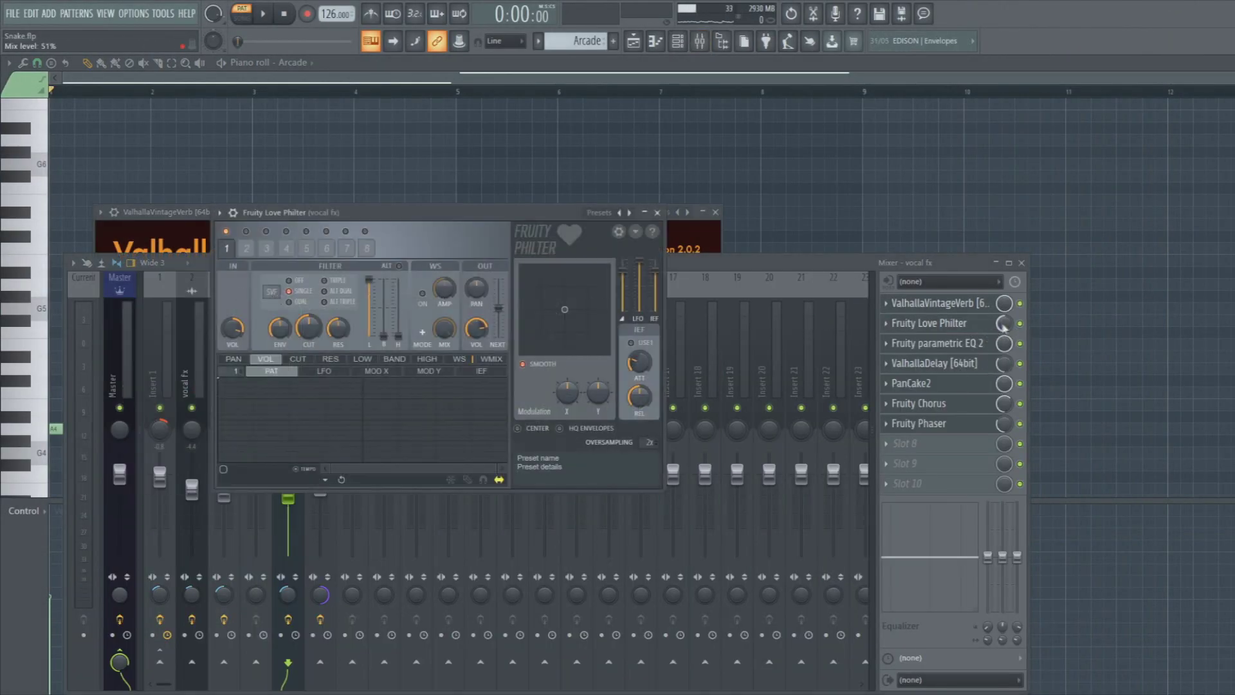
click(965, 344)
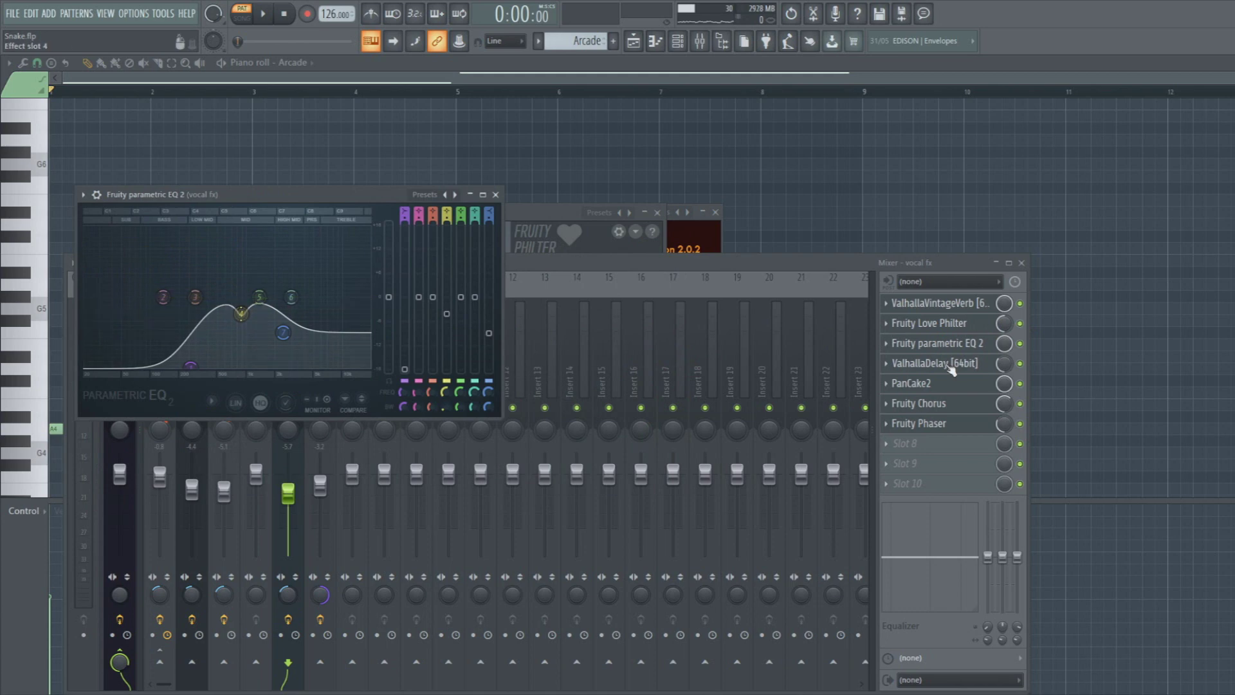
click(950, 365)
click(919, 384)
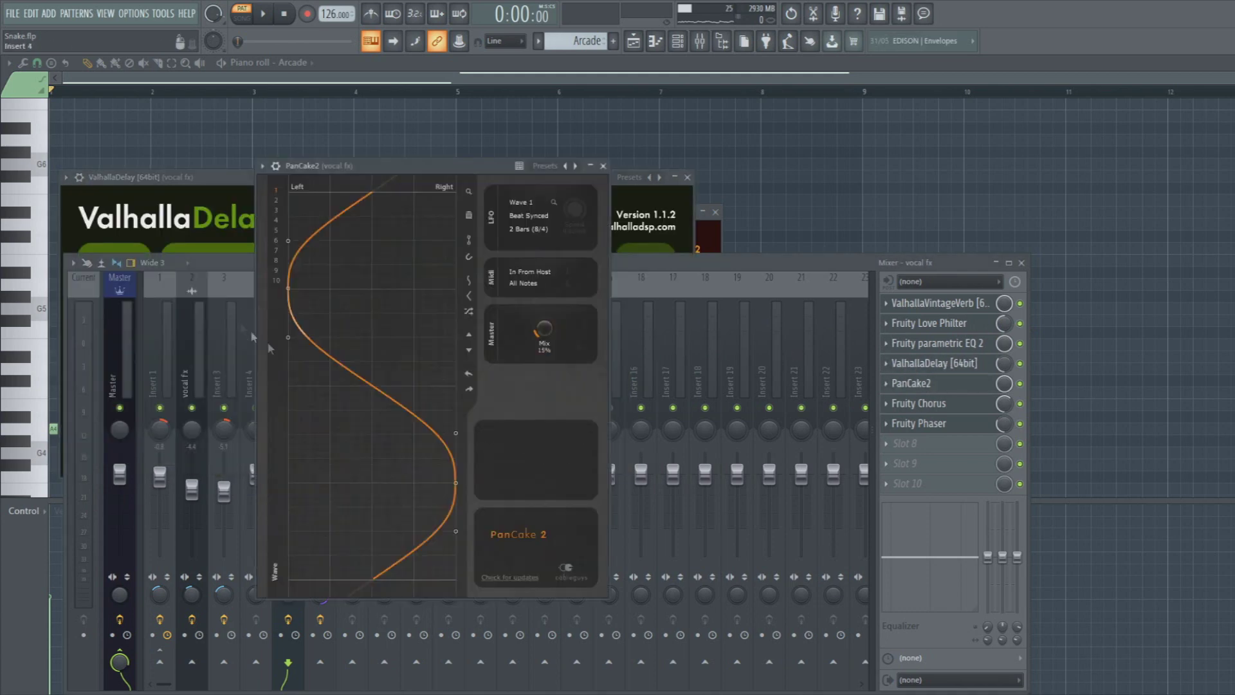
click(919, 403)
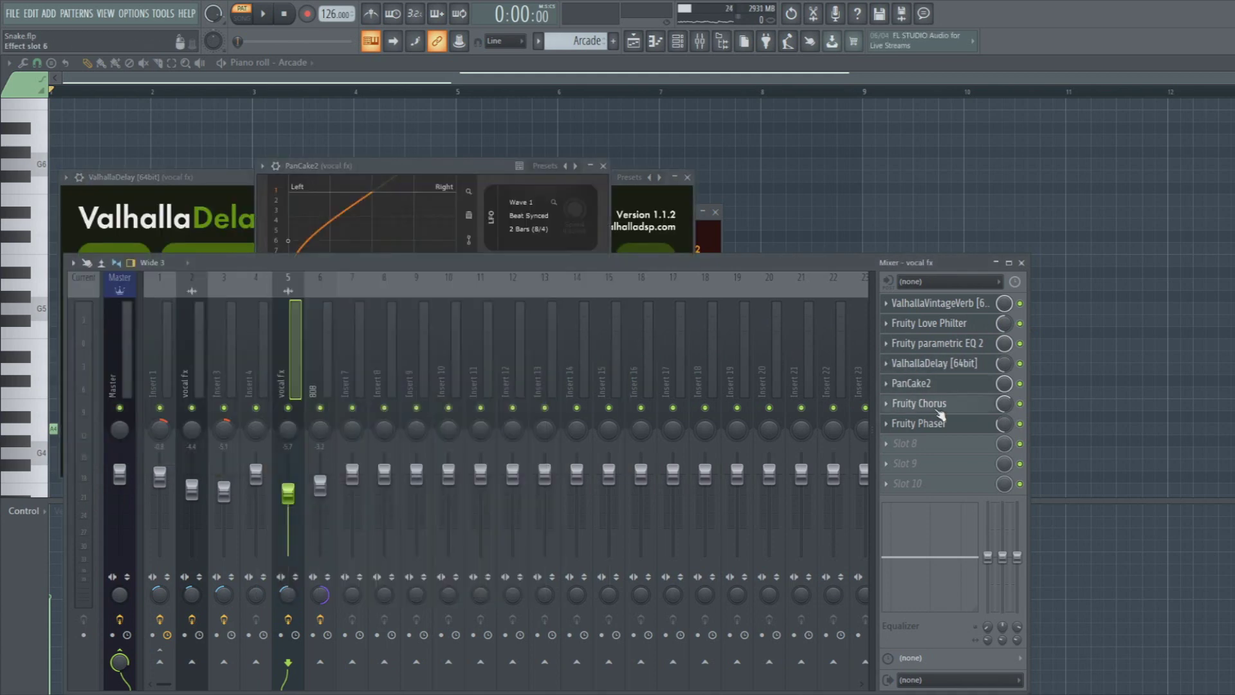
click(960, 425)
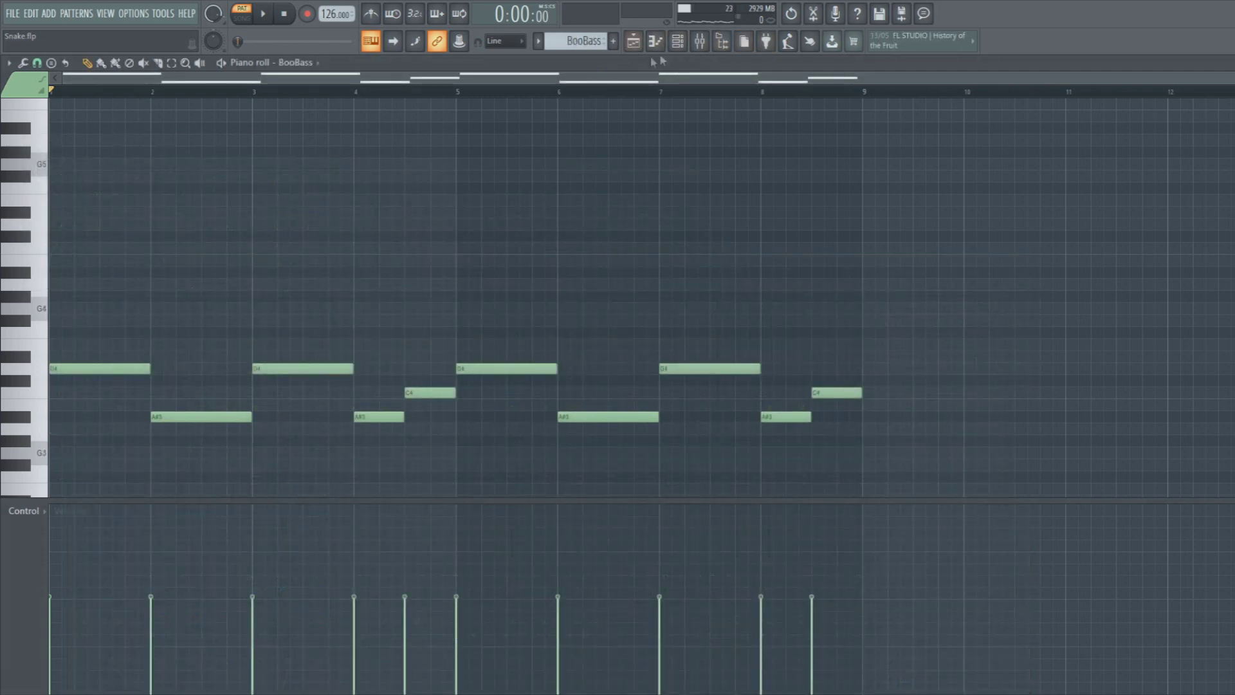
Inspect the BooBass instrument and play back its bass pattern before returning to the playlist
click(677, 41)
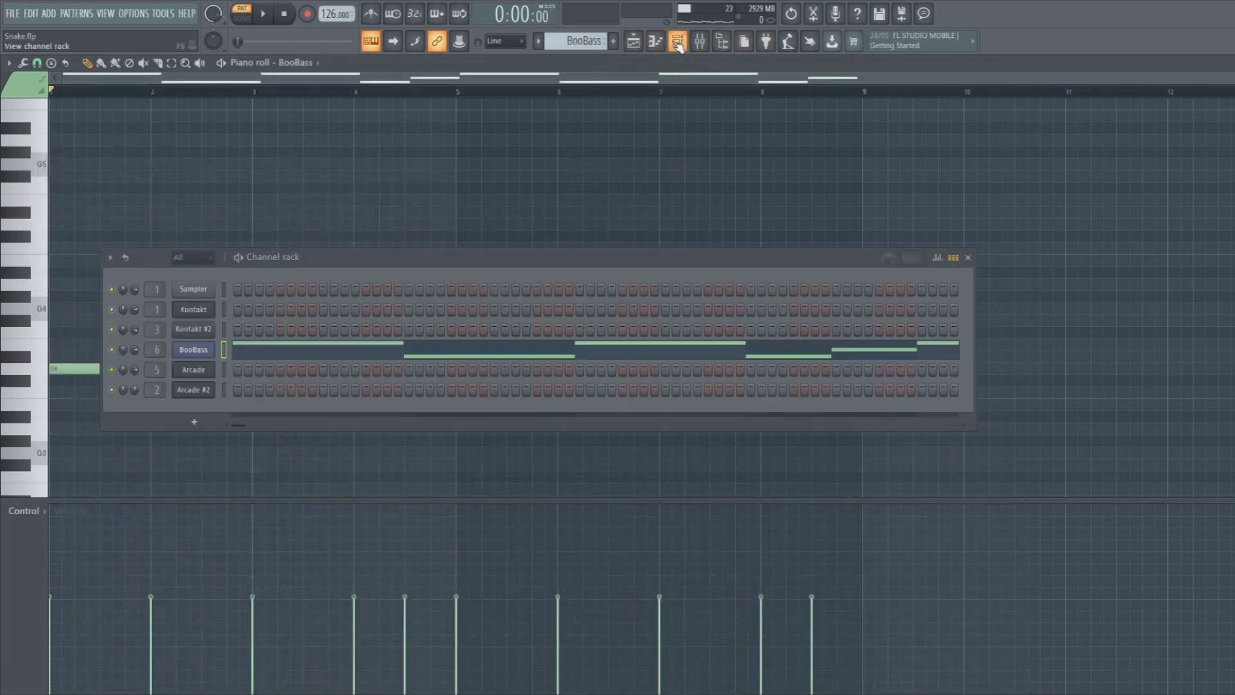
click(193, 349)
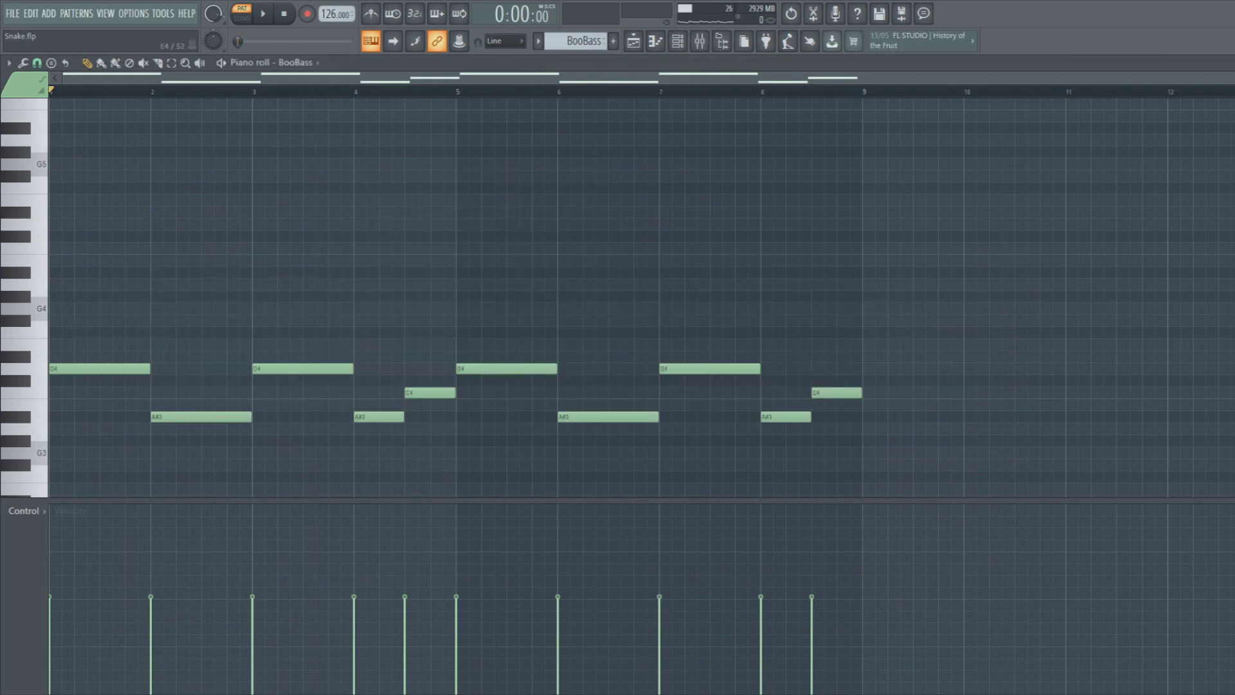
click(264, 15)
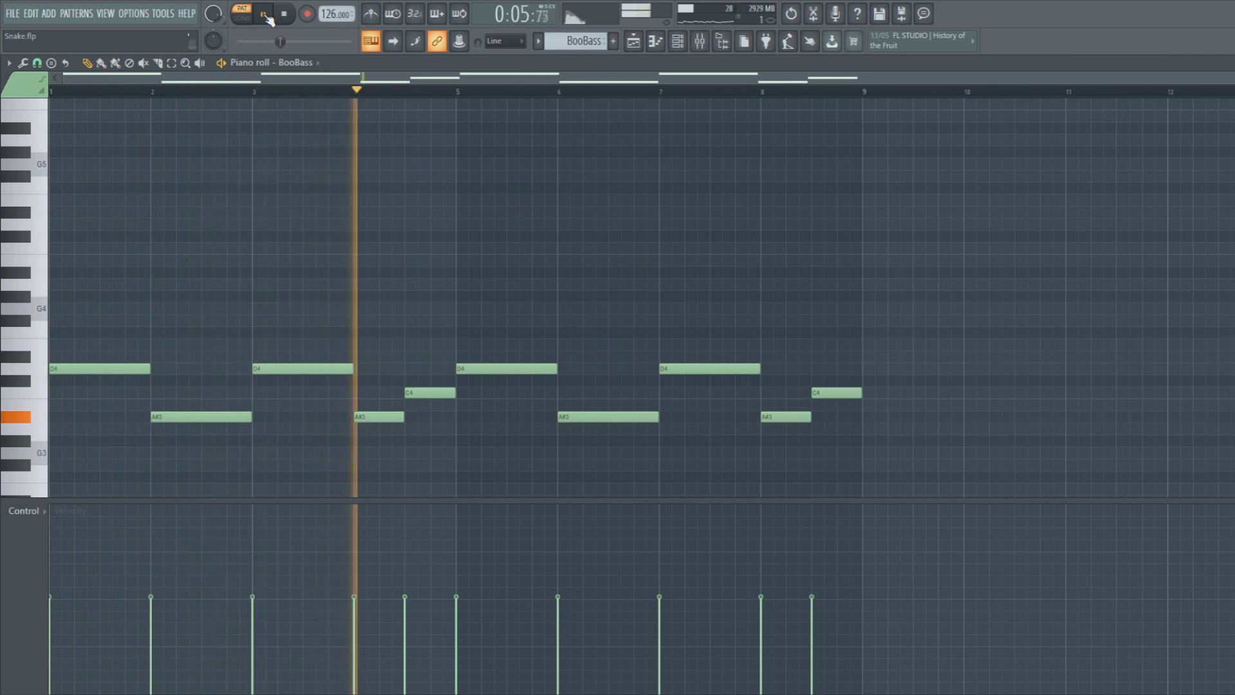
click(269, 22)
key(ctrl+a)
click(634, 41)
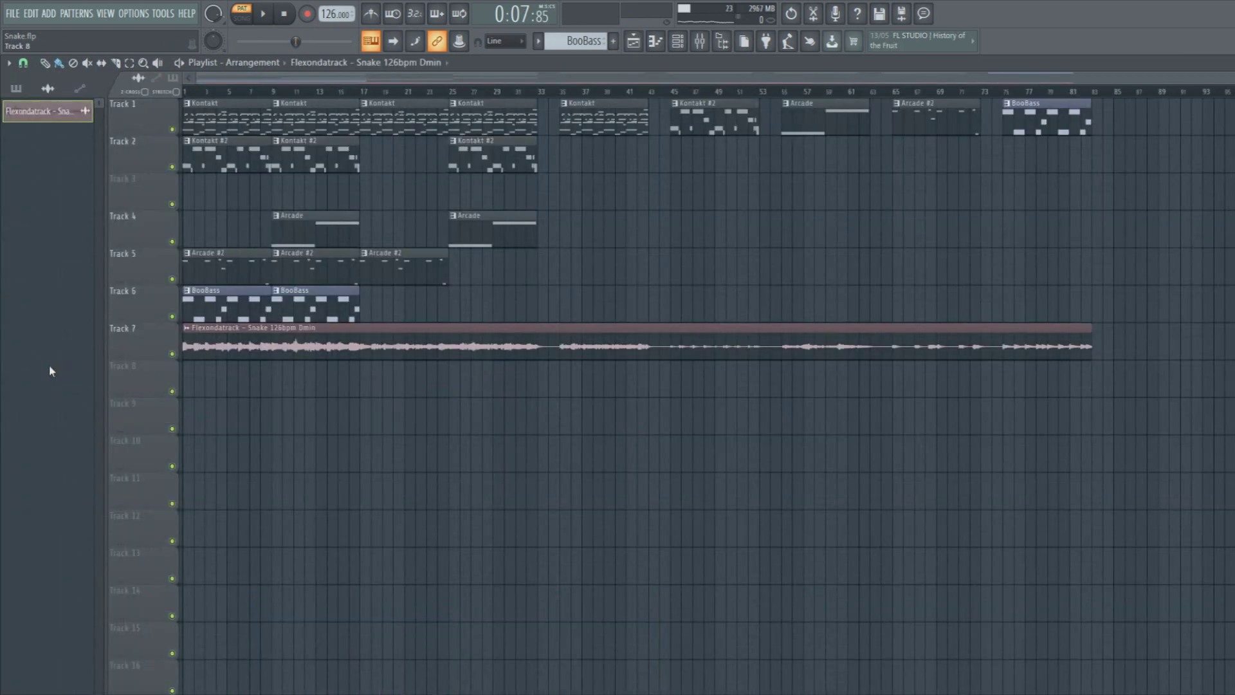